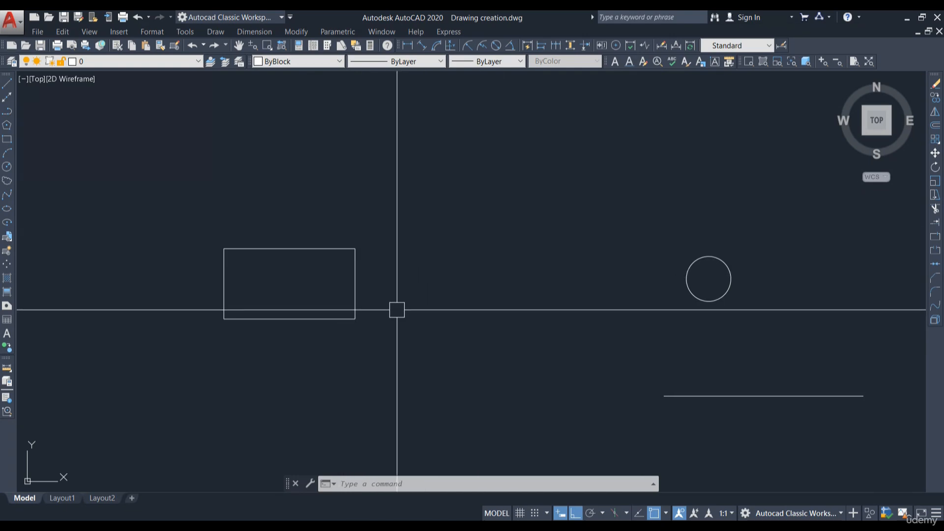
# Create an associative rectangular array of the rectangle, accepting the default three rows and four columns
pyautogui.click(936, 155)
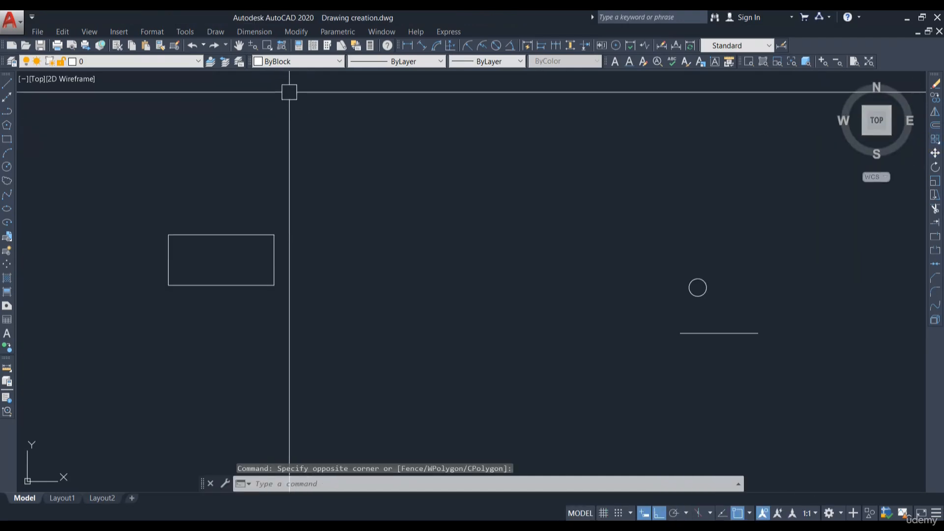
pyautogui.click(293, 60)
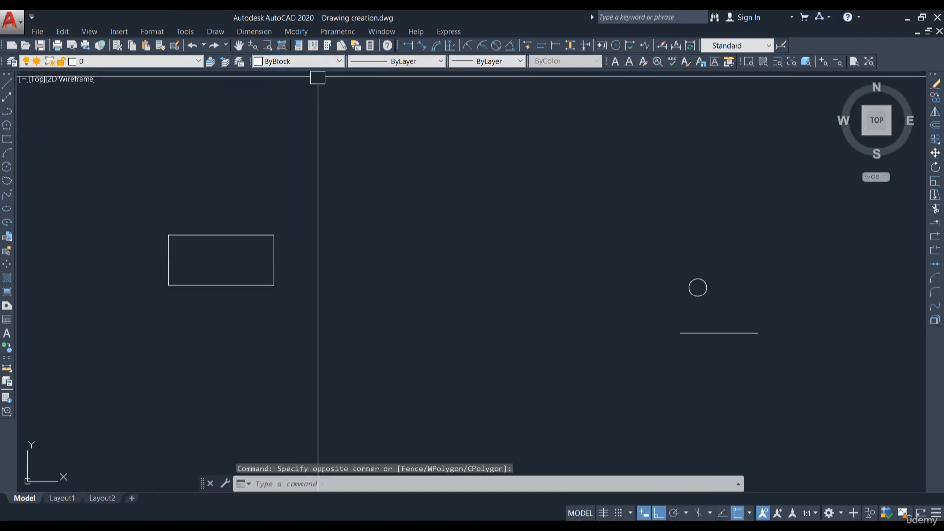
pyautogui.click(297, 32)
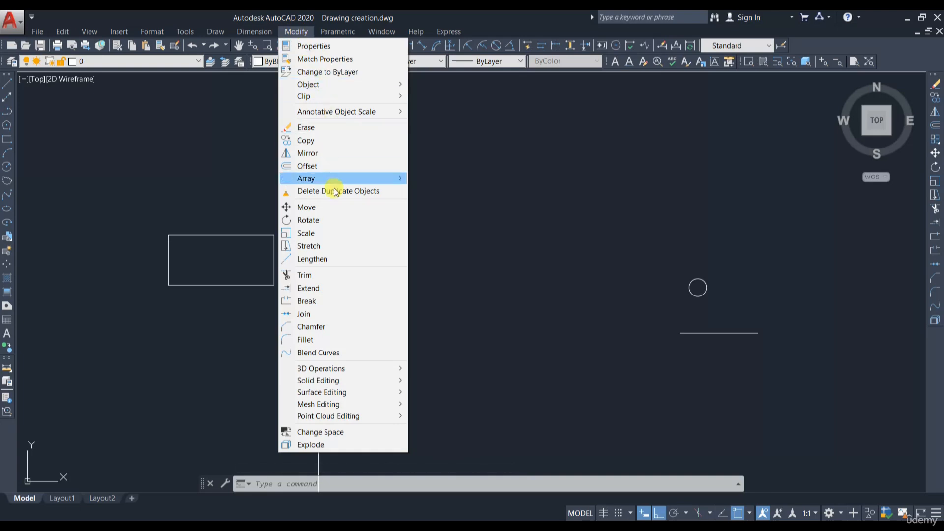
pyautogui.moveTo(330, 180)
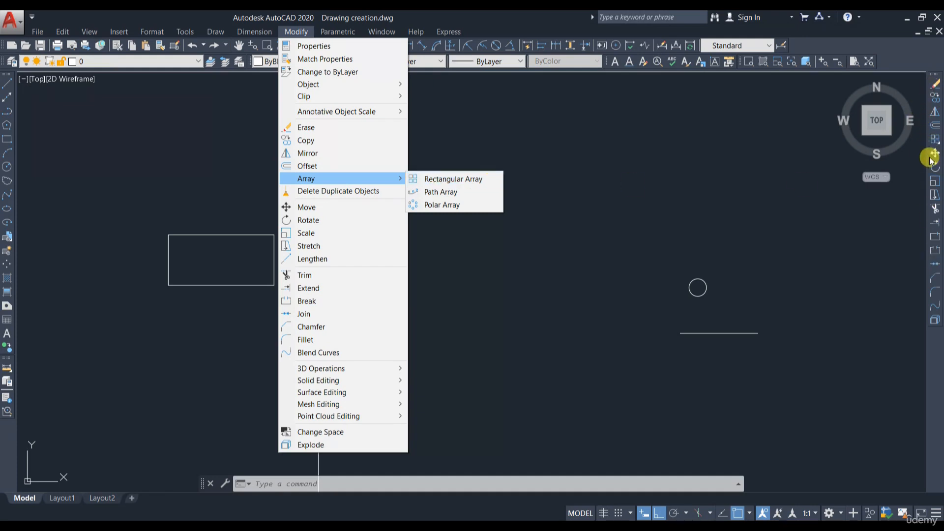
pyautogui.click(466, 180)
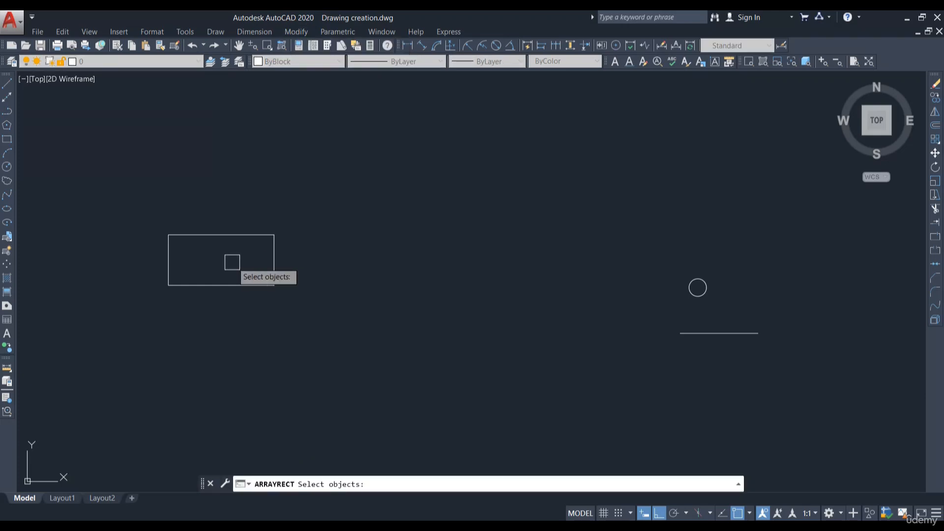
pyautogui.moveTo(225, 234); pyautogui.dragTo(359, 237, button='middle')
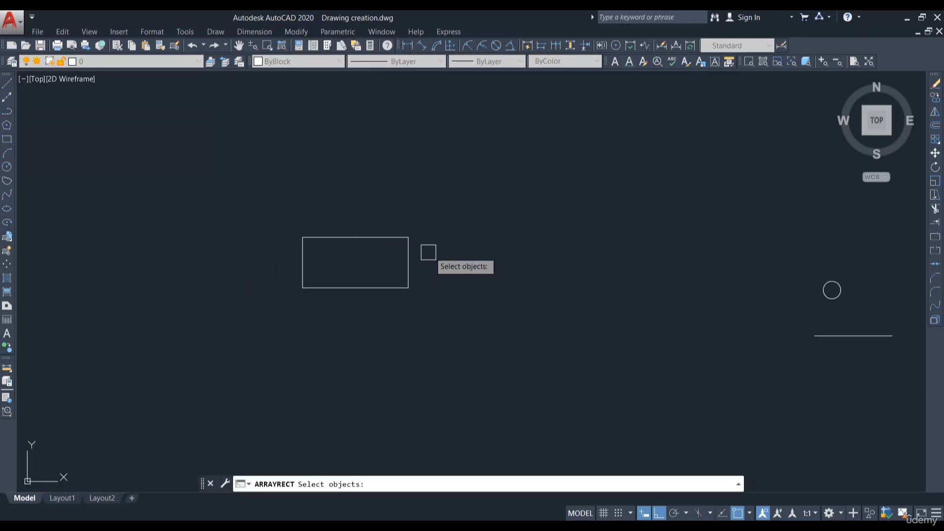
pyautogui.moveTo(429, 252); pyautogui.dragTo(340, 243, button='middle')
pyautogui.click(329, 252)
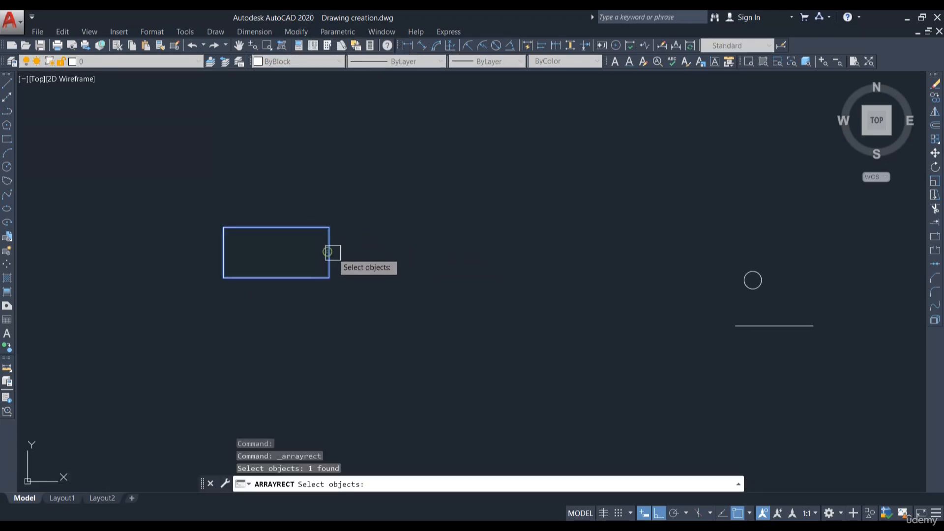
pyautogui.press('Return')
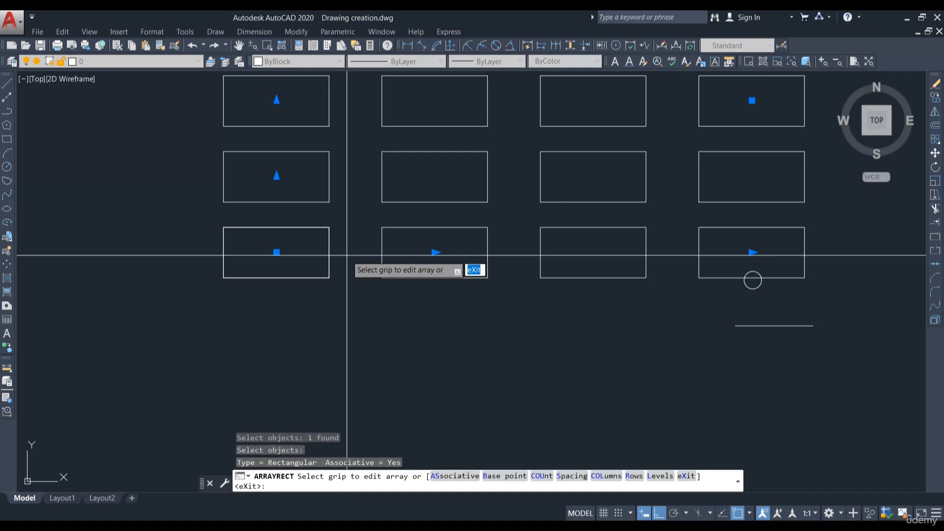
pyautogui.moveTo(348, 259); pyautogui.dragTo(305, 308, button='middle')
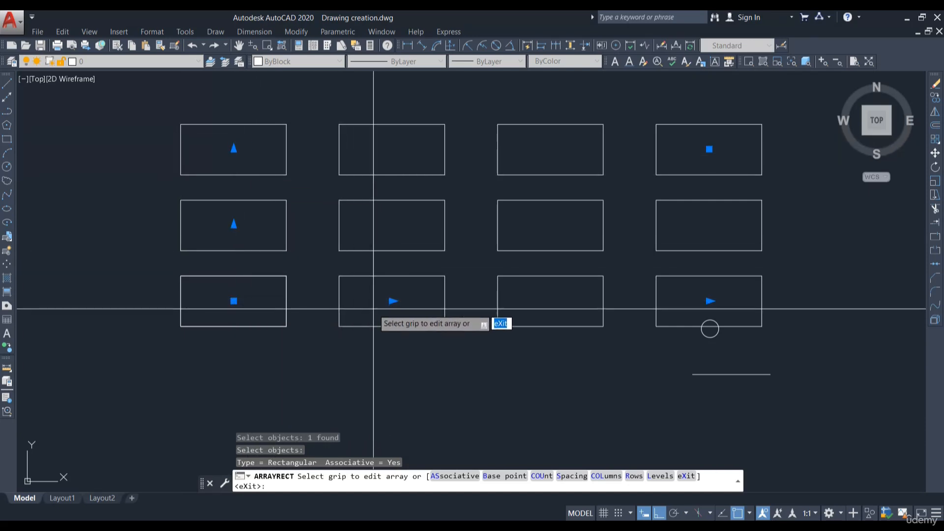
pyautogui.press('Return')
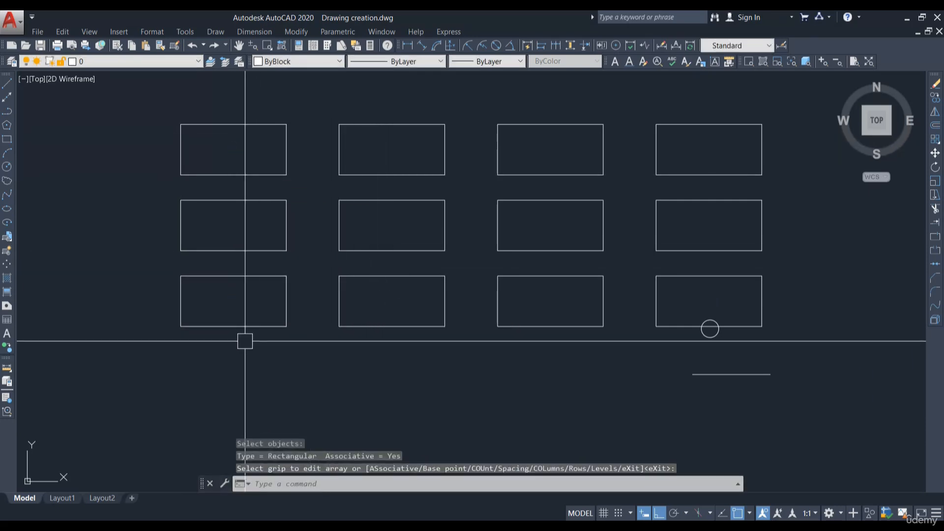
# Select the rectangular array and widen its column spacing to about 196'
pyautogui.click(238, 327)
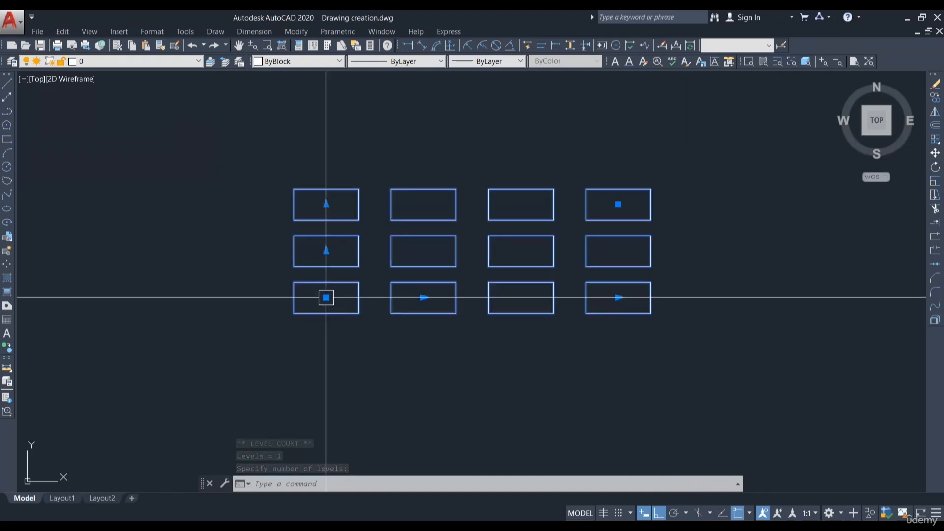
pyautogui.click(326, 298)
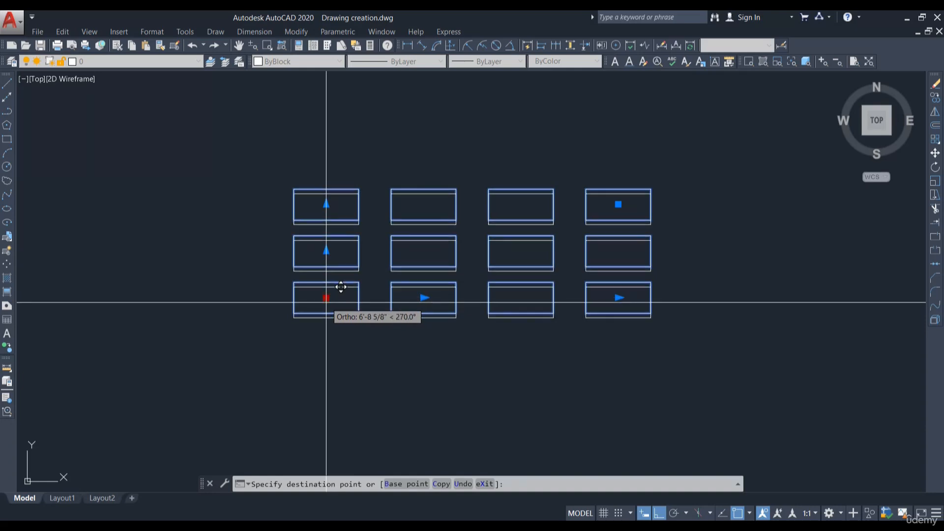
pyautogui.press('Escape')
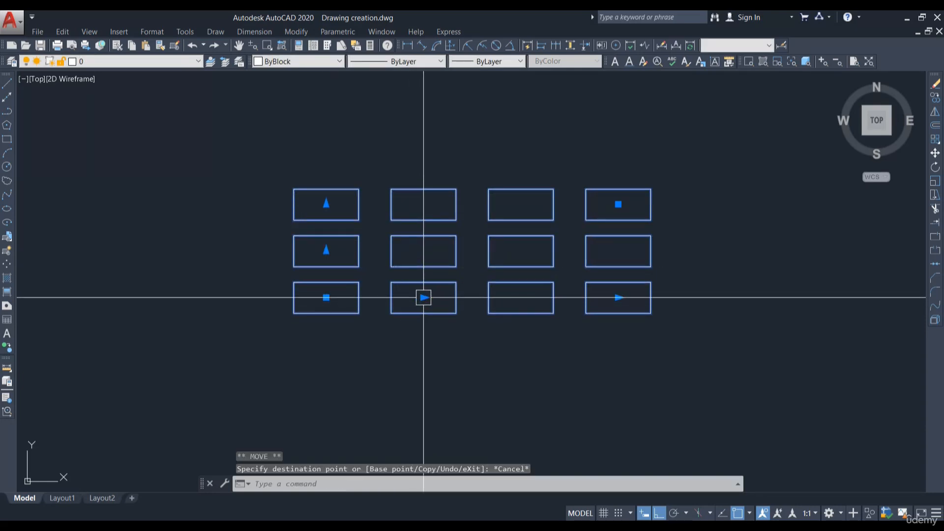
pyautogui.click(424, 297)
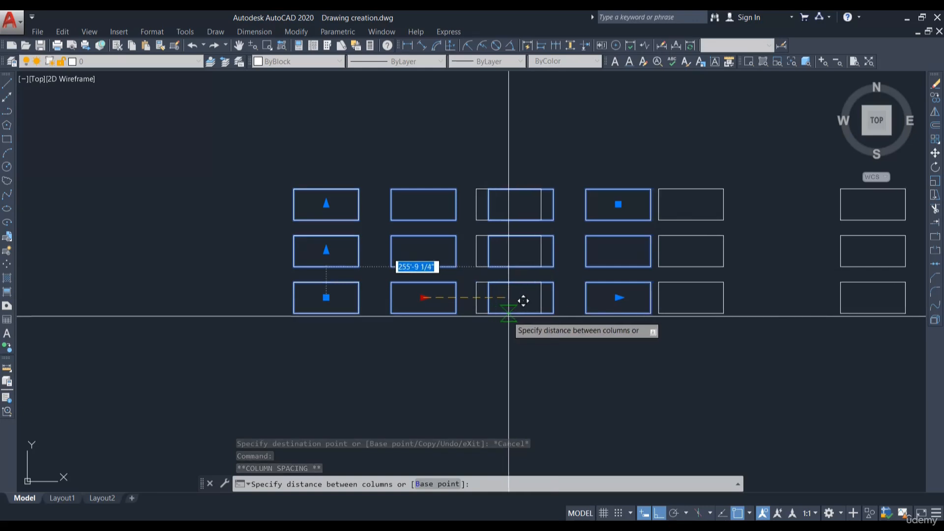
pyautogui.moveTo(508, 320); pyautogui.dragTo(408, 328, button='middle')
pyautogui.hotkey('ctrl', 'z')
pyautogui.scroll(5, 325, 327)
pyautogui.click(318, 266)
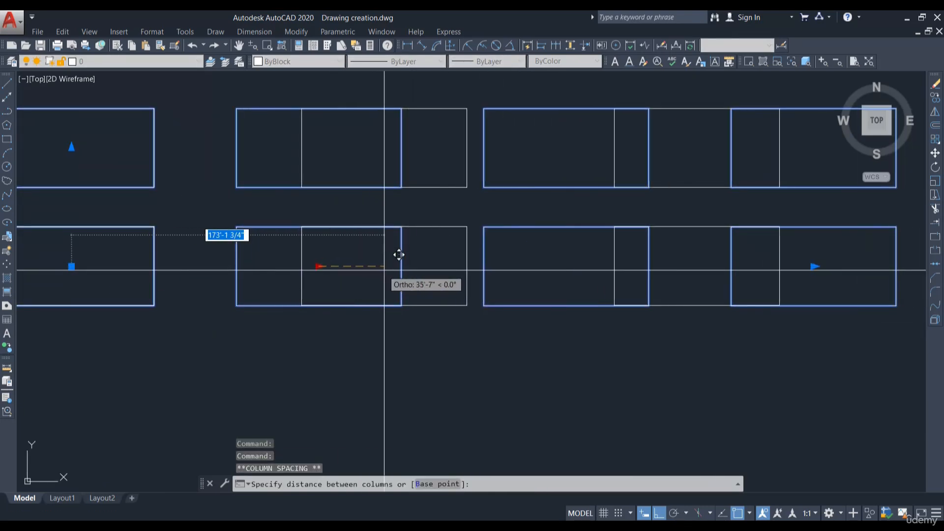
pyautogui.click(425, 266)
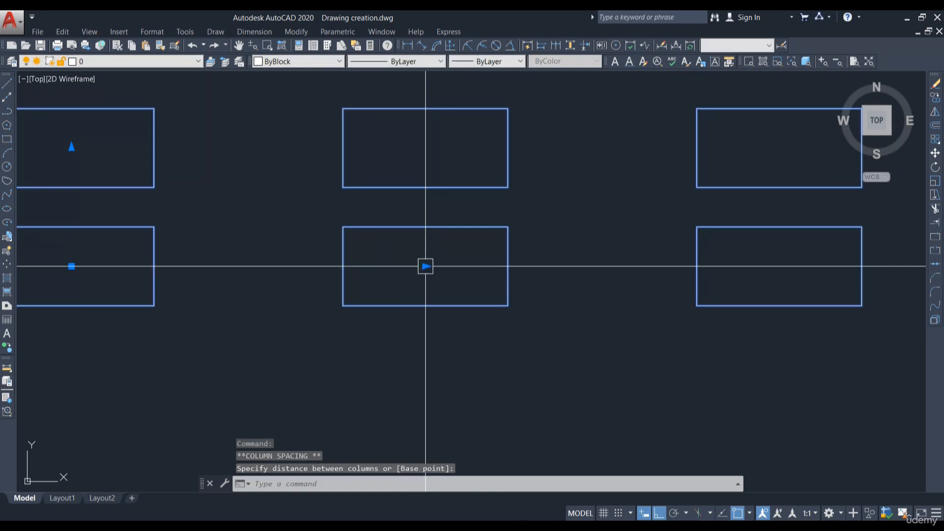
# Increase the array's row spacing upward to about 171'
pyautogui.scroll(-4, 426, 265)
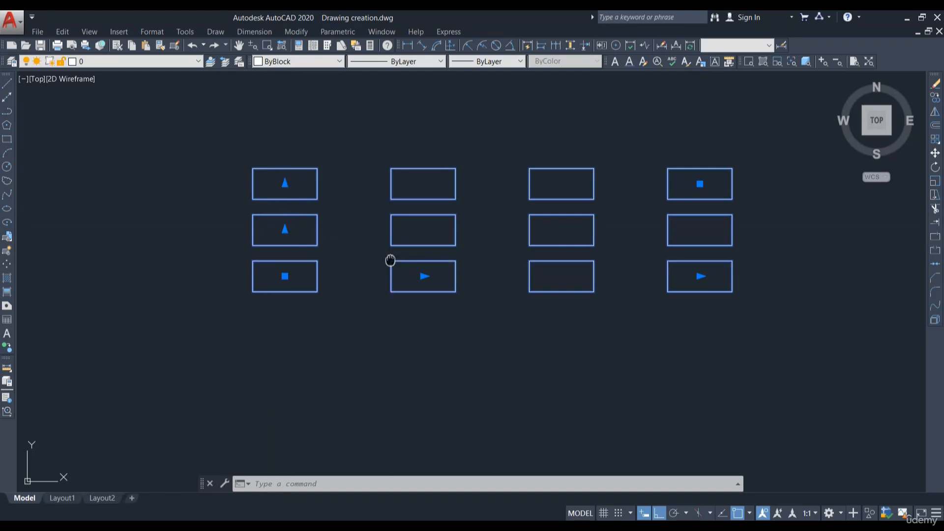
pyautogui.moveTo(390, 261); pyautogui.dragTo(428, 276, button='middle')
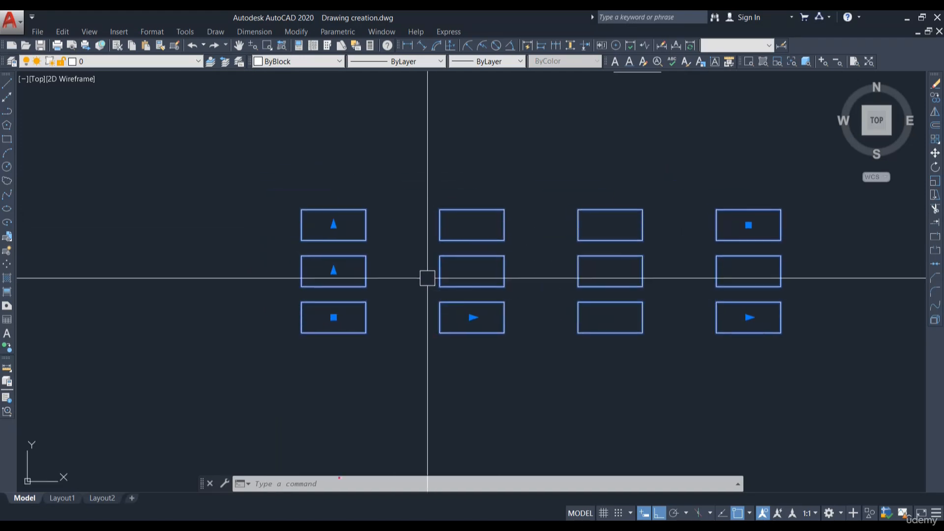
pyautogui.click(333, 270)
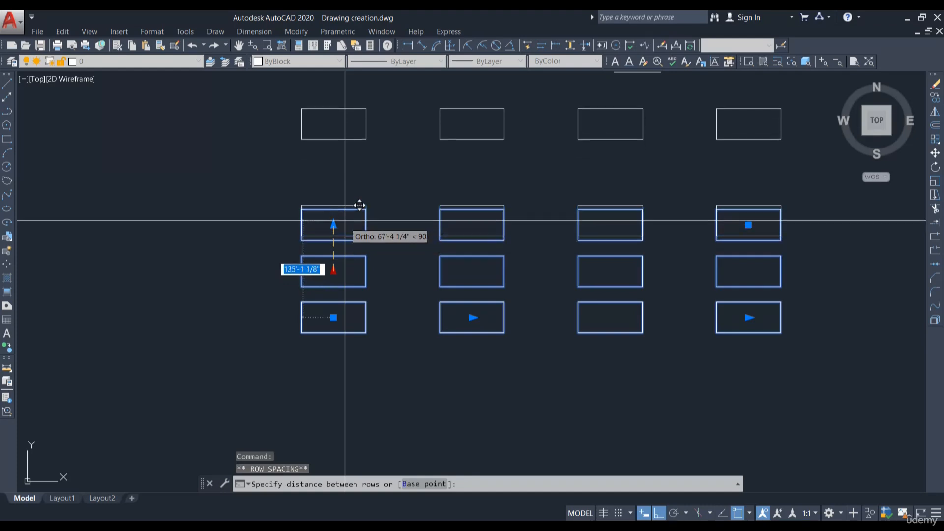
pyautogui.click(344, 195)
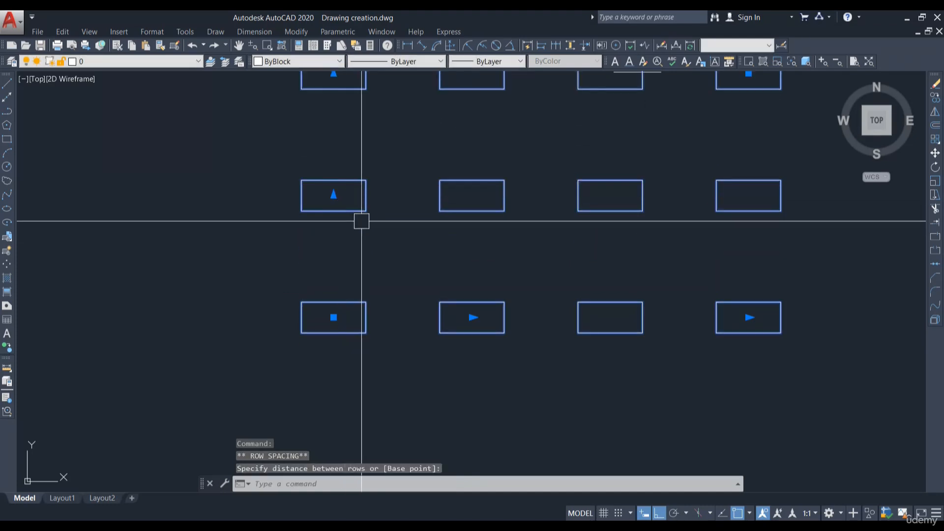
# Extend the array along its bottom row to 10 columns
pyautogui.scroll(-2, 438, 276)
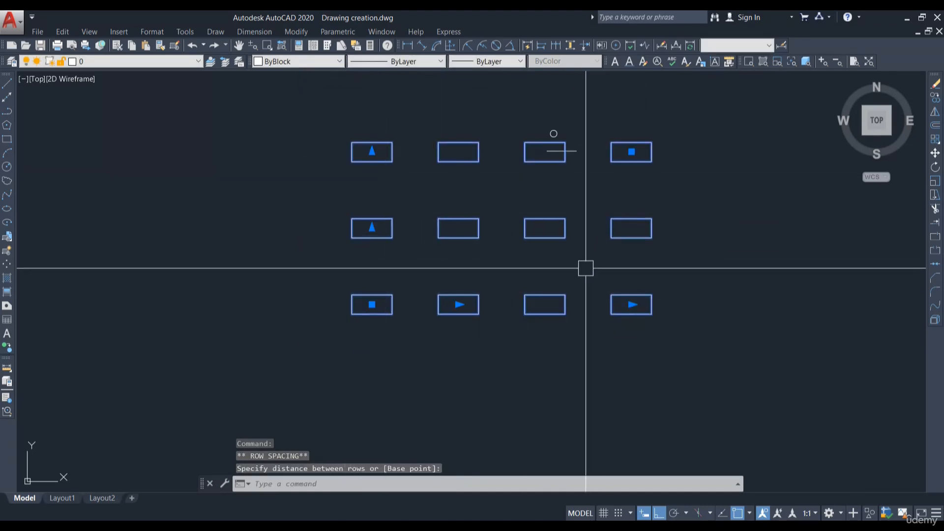
pyautogui.moveTo(586, 266); pyautogui.dragTo(512, 285, button='middle')
pyautogui.scroll(4, 586, 327)
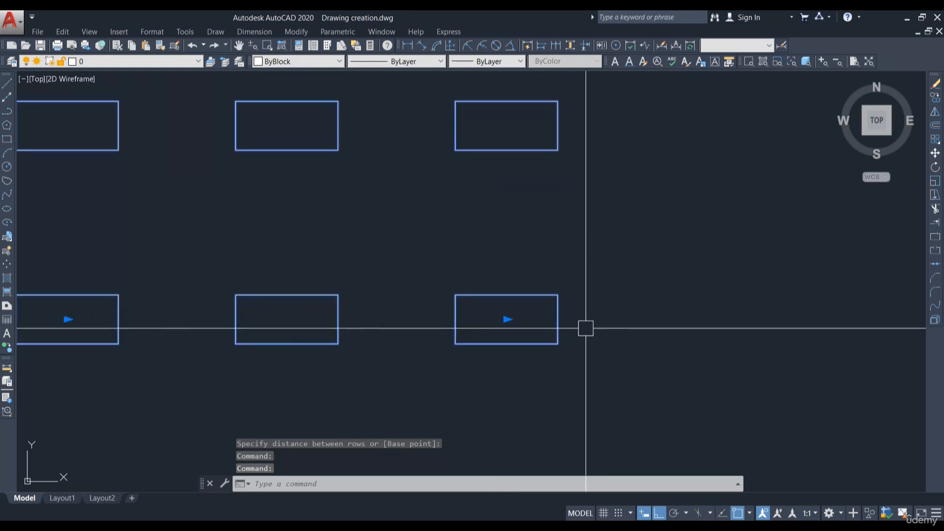
pyautogui.click(507, 319)
pyautogui.scroll(-6, 505, 307)
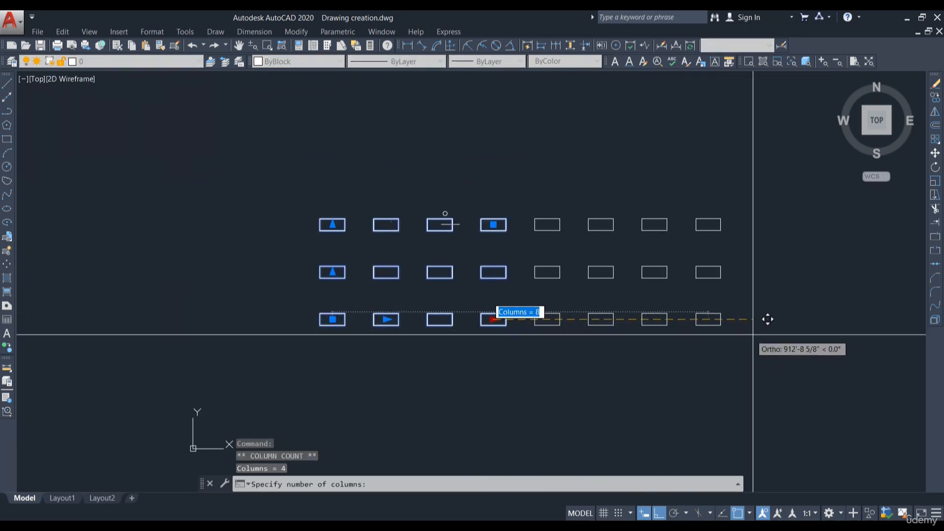
pyautogui.click(849, 319)
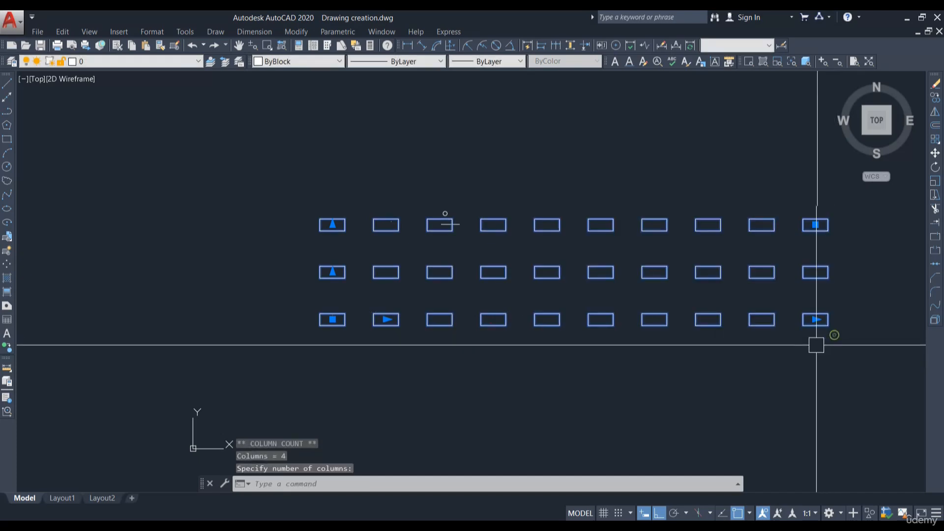
# Extend the array upward from its first column to 5 rows
pyautogui.scroll(2, 312, 194)
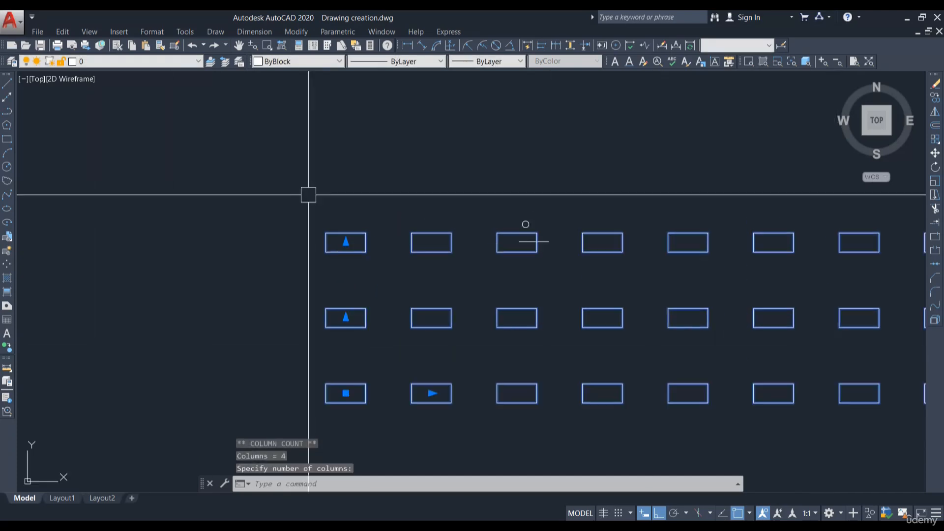
pyautogui.click(346, 242)
pyautogui.moveTo(347, 165); pyautogui.dragTo(329, 262, button='middle')
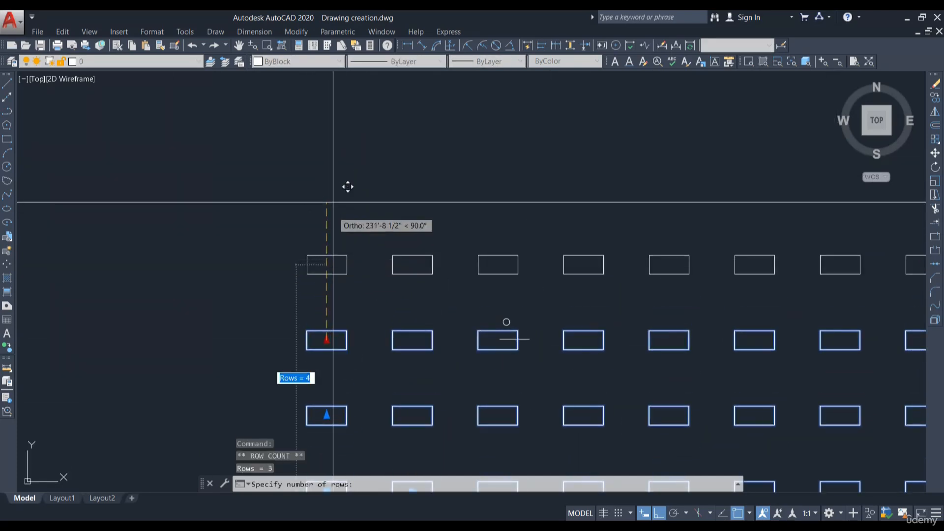
pyautogui.click(340, 155)
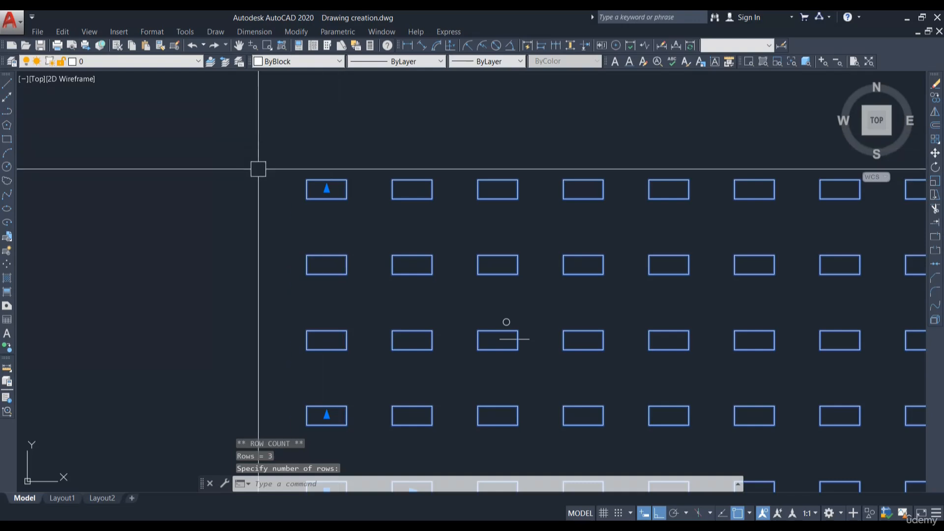
pyautogui.scroll(-2, 257, 166)
pyautogui.moveTo(494, 301); pyautogui.dragTo(361, 312, button='middle')
pyautogui.click(649, 192)
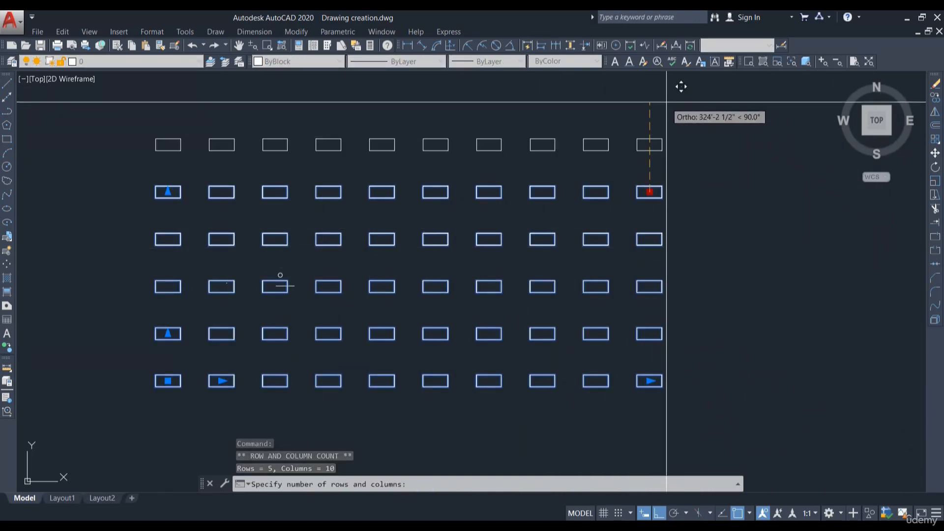
pyautogui.press('Escape')
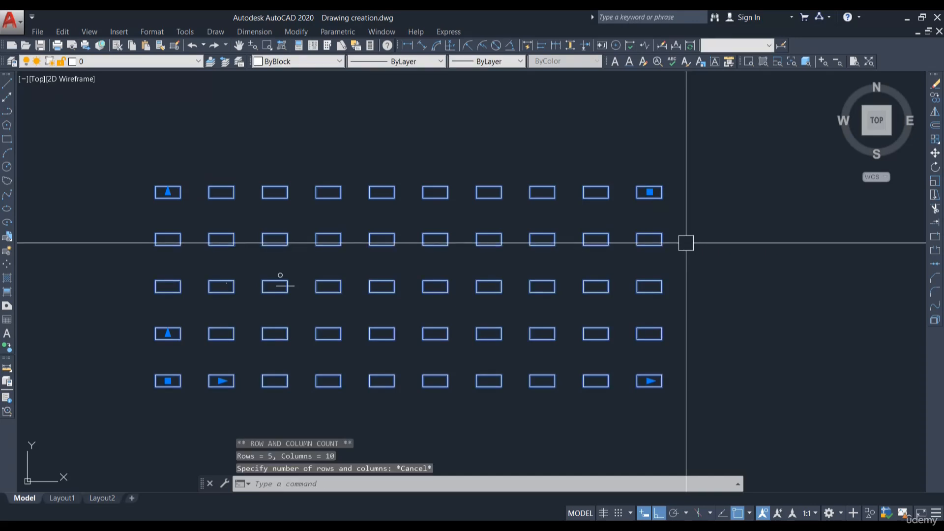
# Set the rectangular array's counts to 15 columns and 10 rows in its quick properties
pyautogui.scroll(-2, 683, 194)
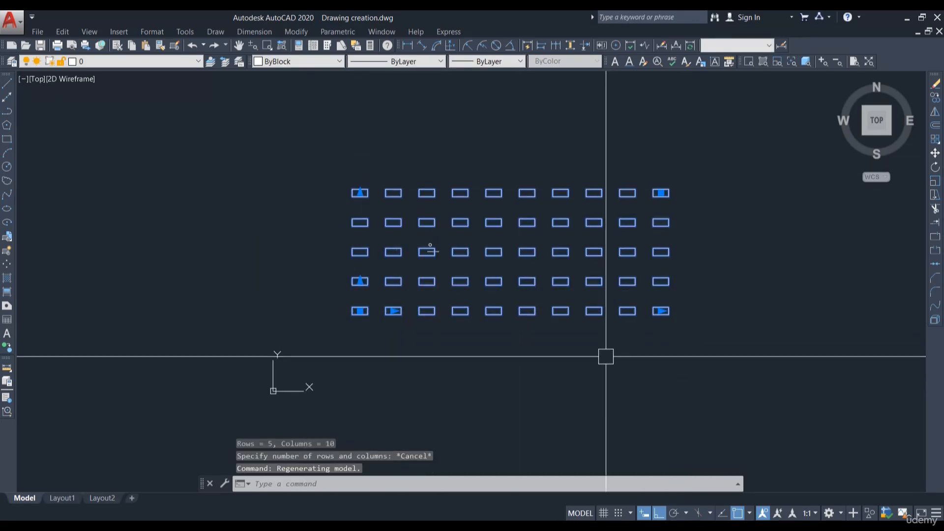
pyautogui.scroll(2, 351, 175)
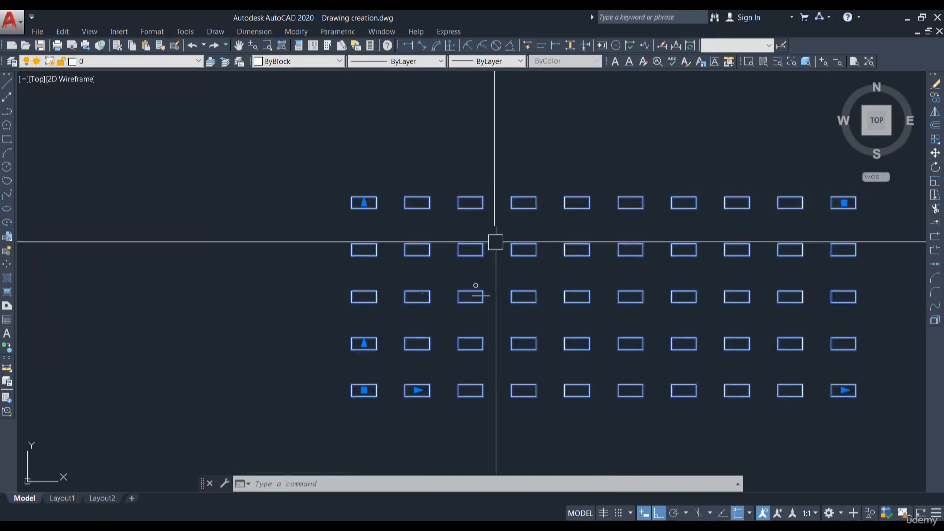
pyautogui.moveTo(468, 202); pyautogui.dragTo(388, 196, button='middle')
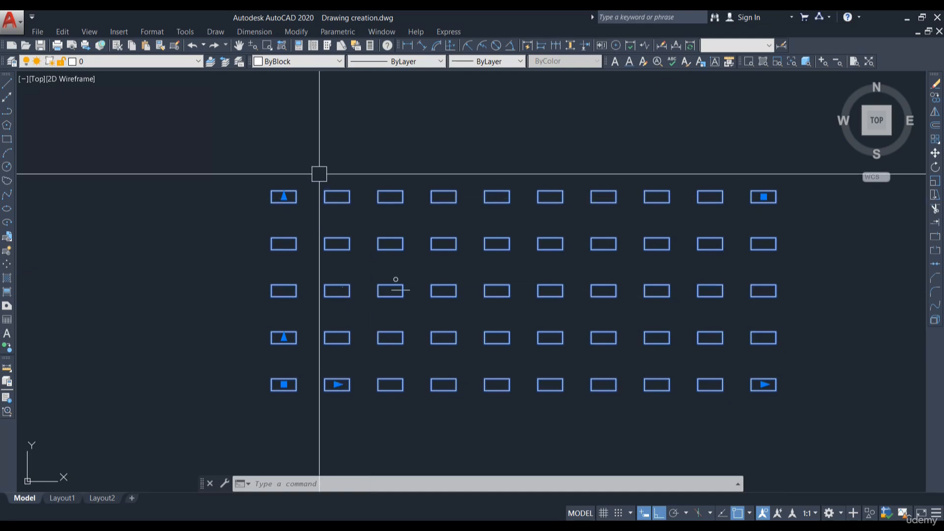
pyautogui.scroll(2, 320, 175)
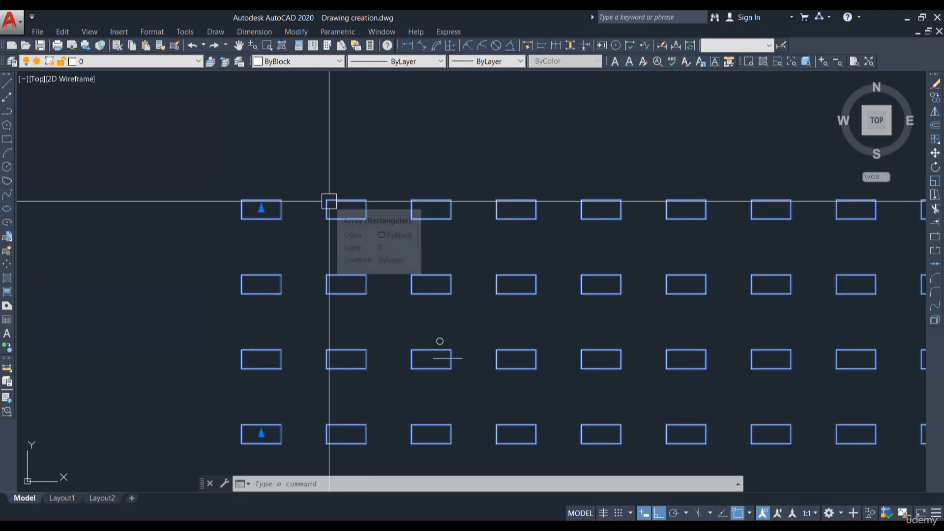
pyautogui.doubleClick(329, 201)
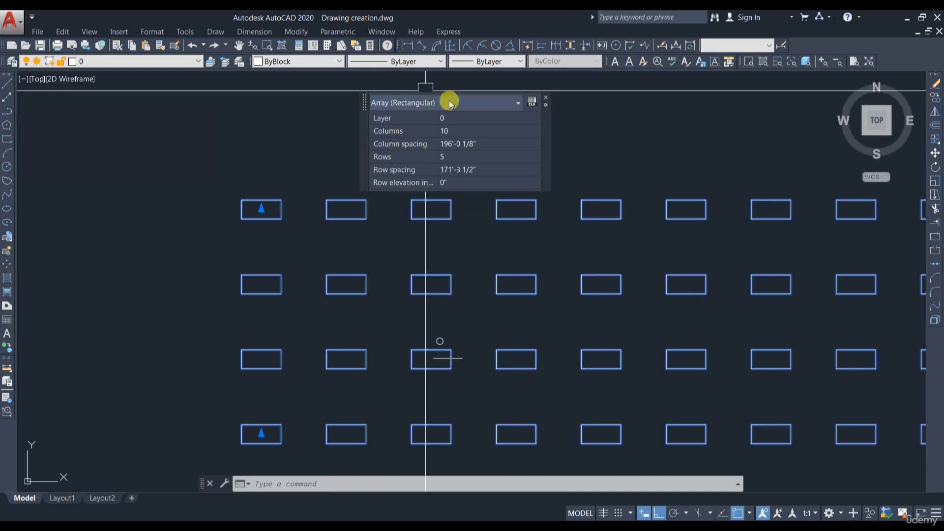
pyautogui.click(448, 131)
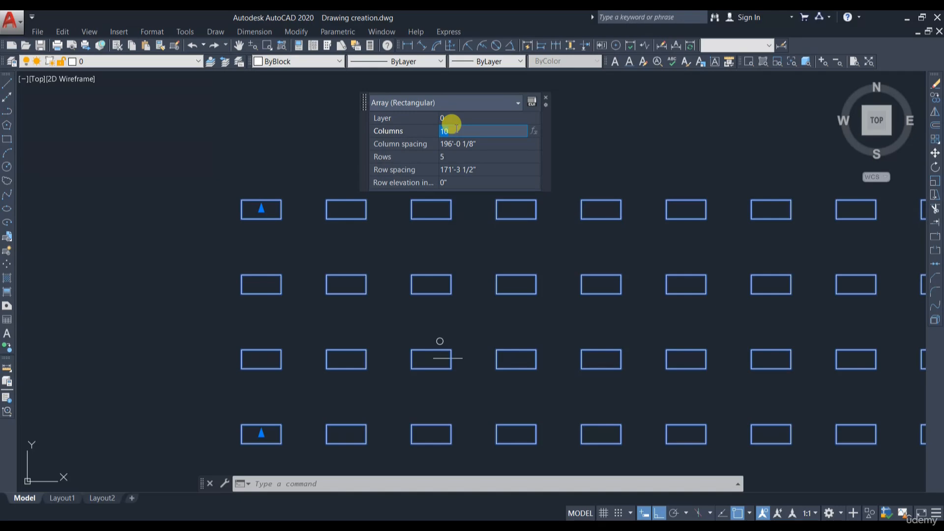
pyautogui.click(448, 157)
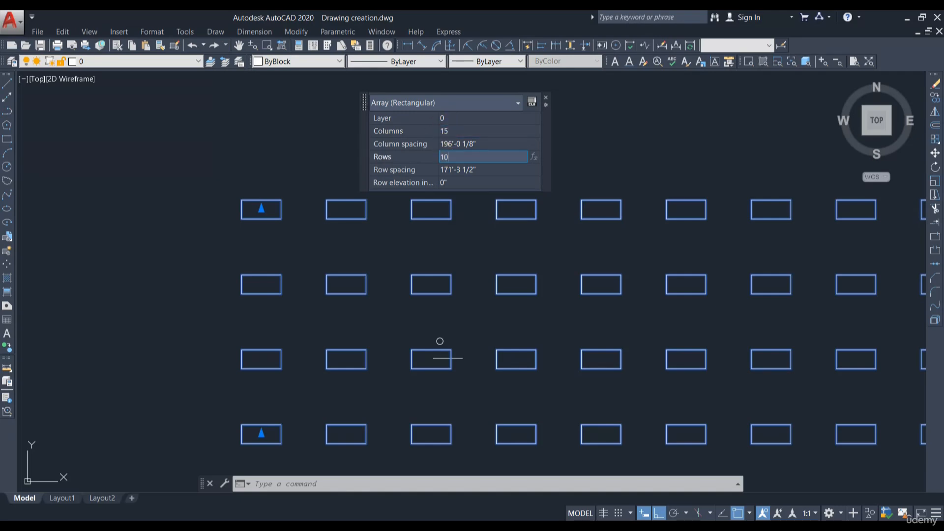
pyautogui.press('Return')
pyautogui.click(643, 174)
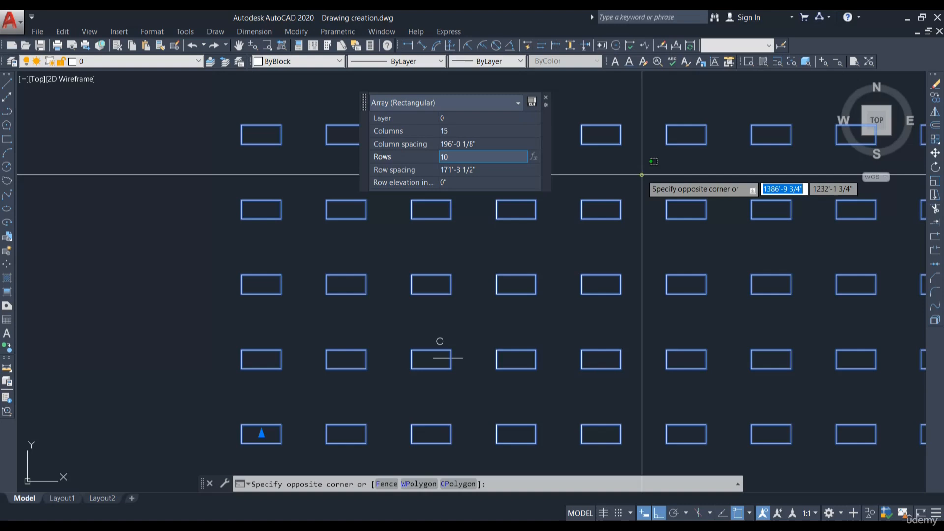
pyautogui.click(612, 183)
pyautogui.click(546, 98)
# Set the array's column spacing to 100' and its row spacing to 150'
pyautogui.scroll(-5, 551, 96)
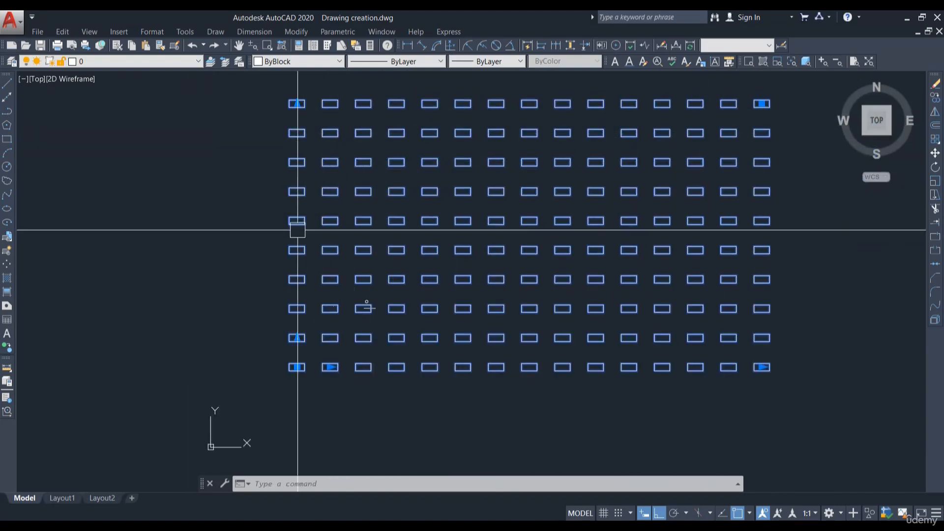
pyautogui.moveTo(365, 239); pyautogui.dragTo(361, 270, button='middle')
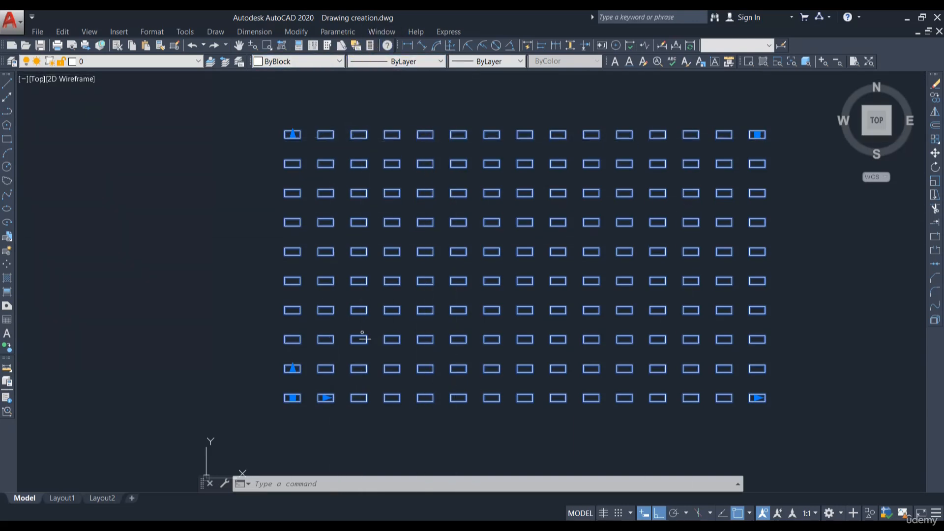
pyautogui.click(335, 137)
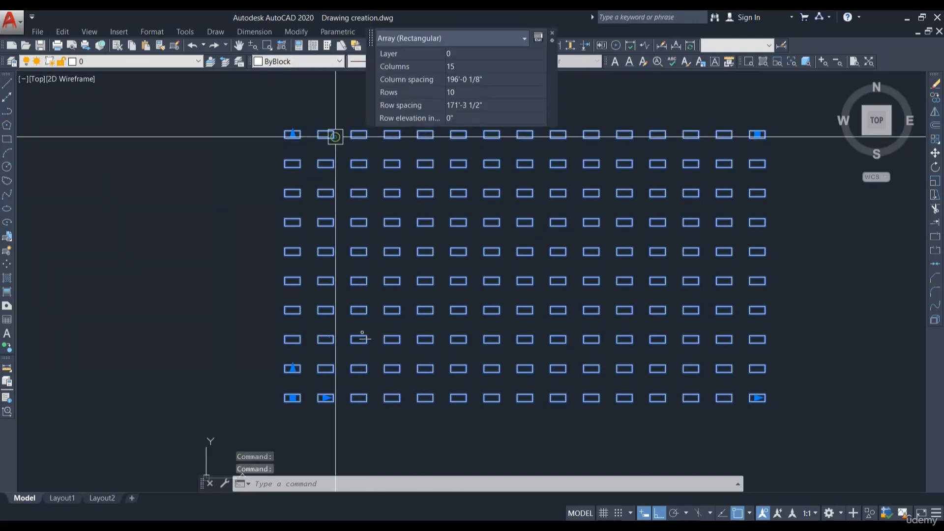
pyautogui.click(469, 80)
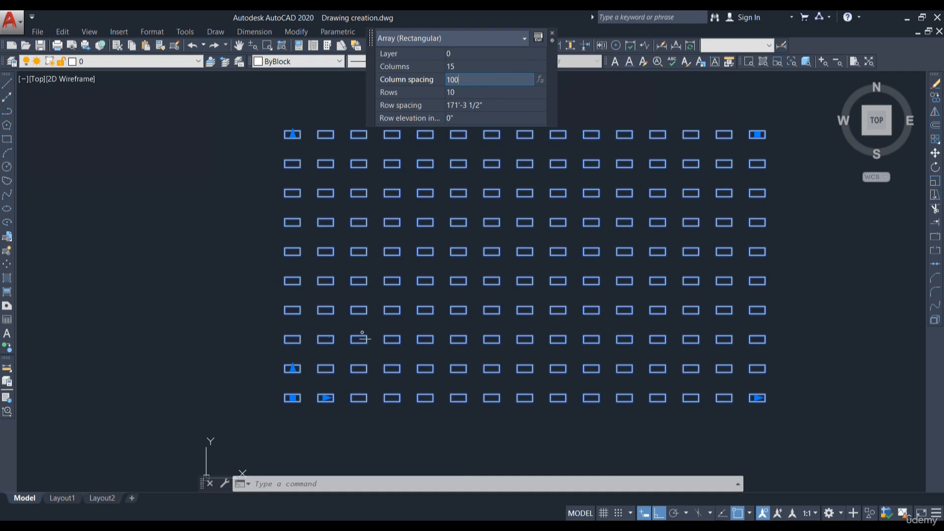
pyautogui.click(475, 106)
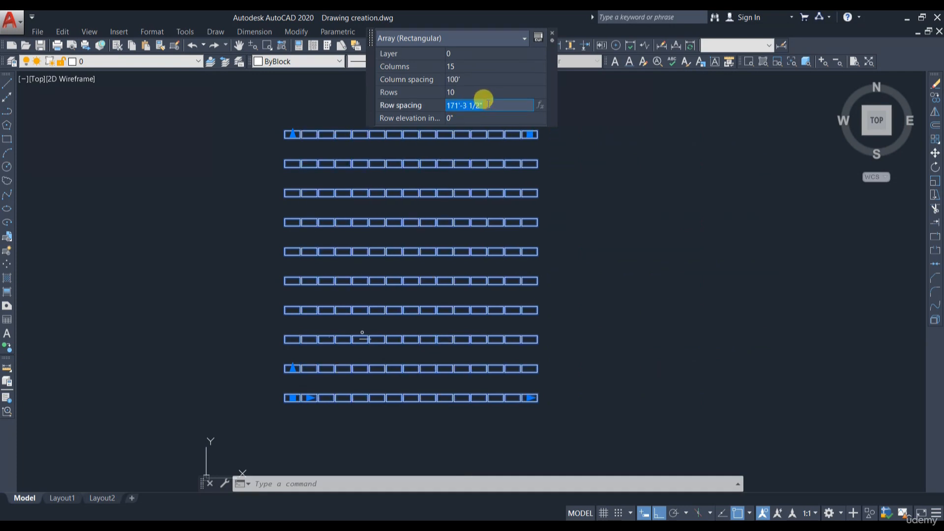
pyautogui.write('150')
pyautogui.press('Return')
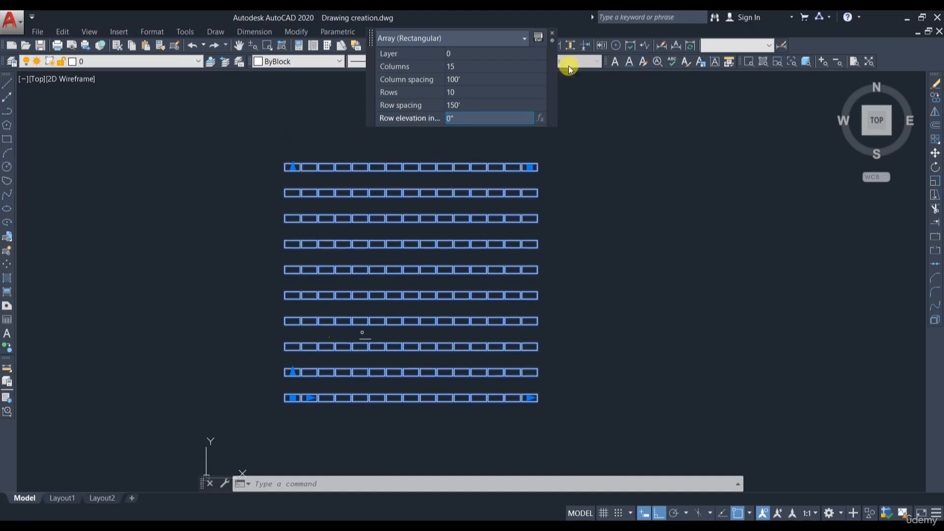
pyautogui.press('Escape')
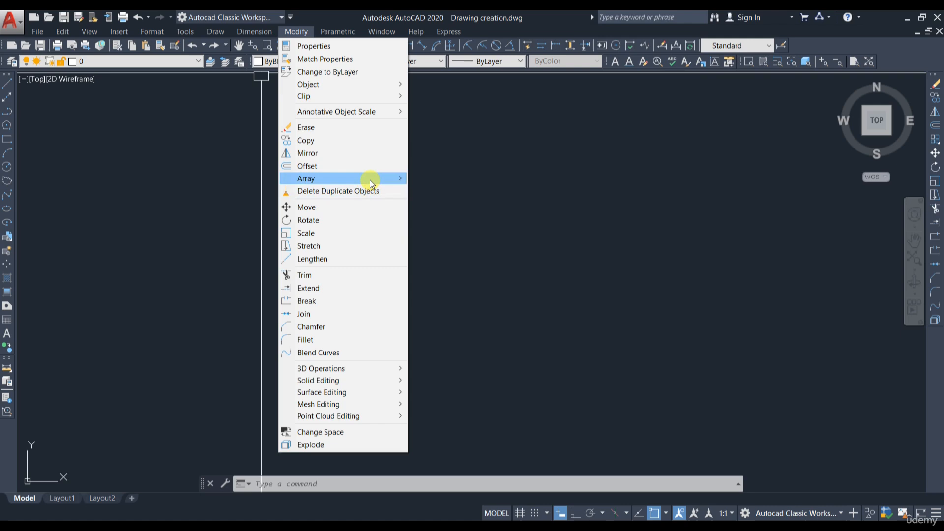
pyautogui.moveTo(370, 180)
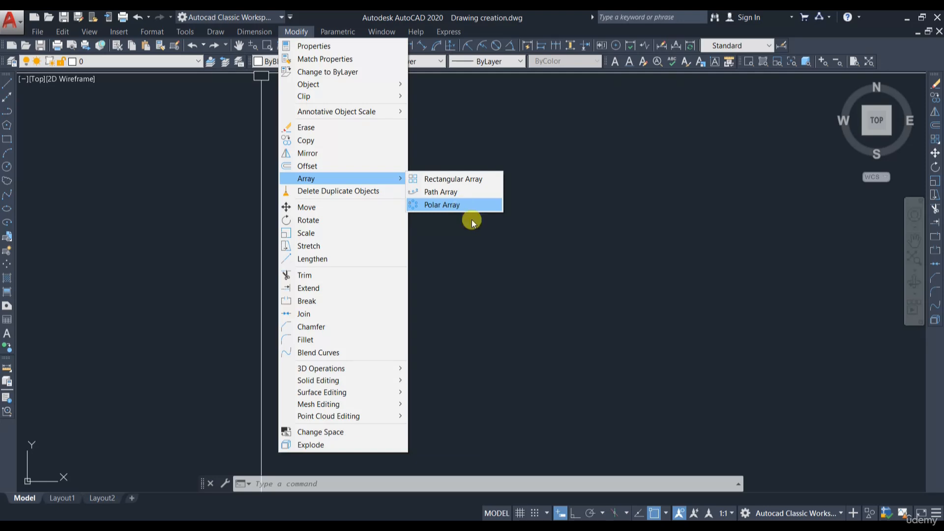
pyautogui.click(515, 268)
# Draw a rectangle about 92' wide by 69' high and a separate circle to its right
pyautogui.click(274, 183)
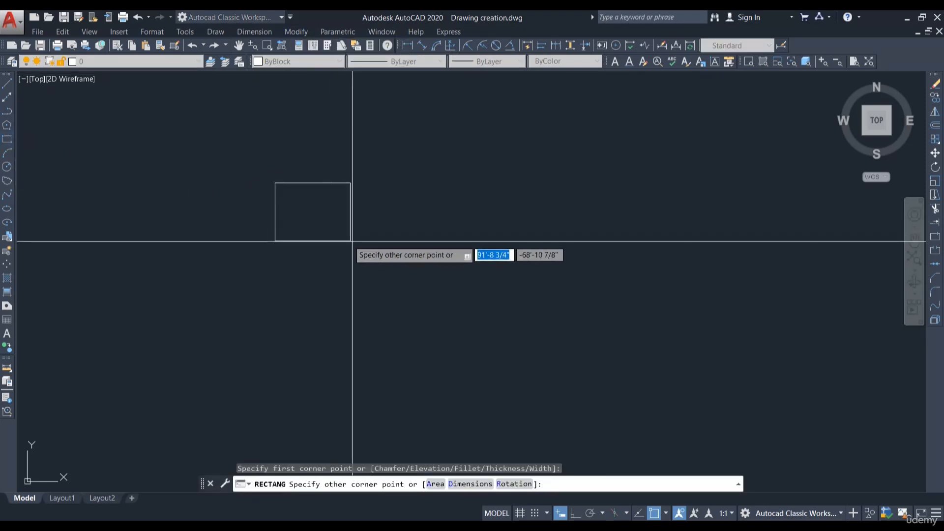
pyautogui.click(353, 242)
pyautogui.click(7, 167)
pyautogui.click(657, 208)
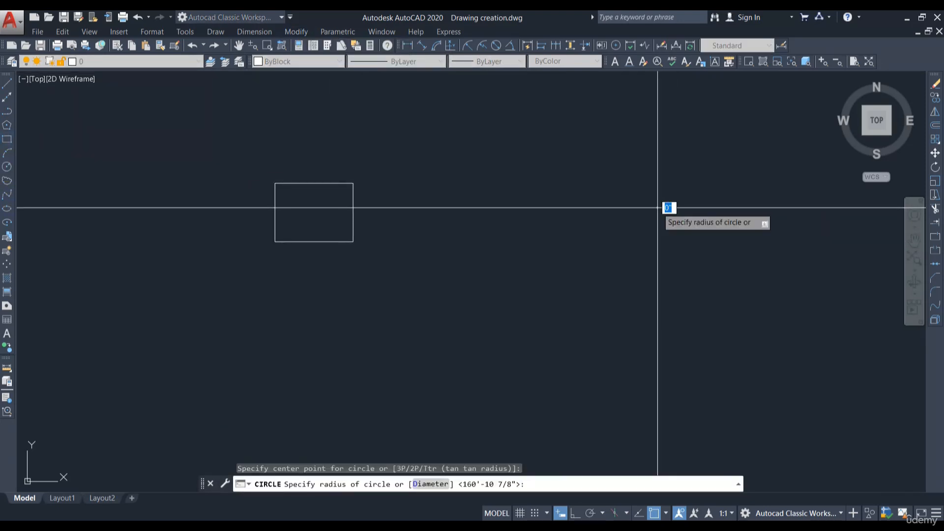
pyautogui.click(698, 236)
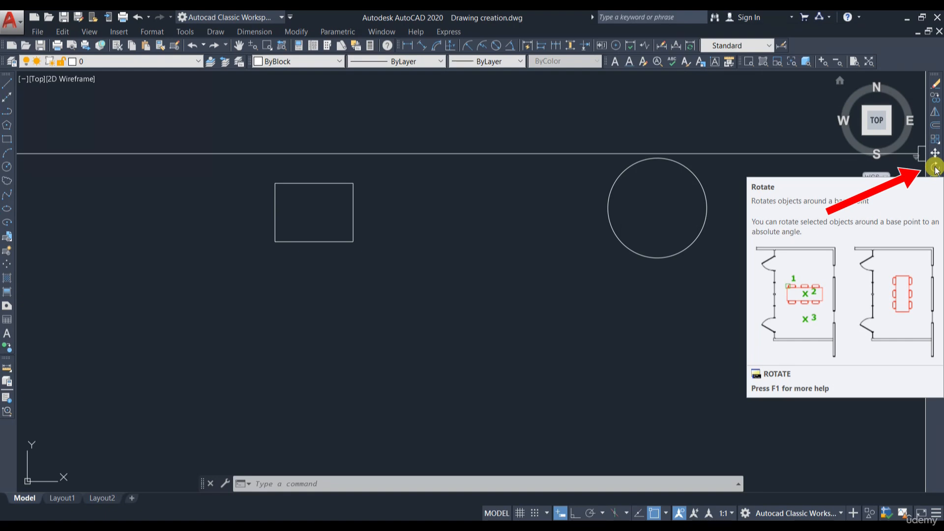
# Rotate the rectangle 270° about its upper-left corner by picking a point straight below that corner
pyautogui.click(935, 168)
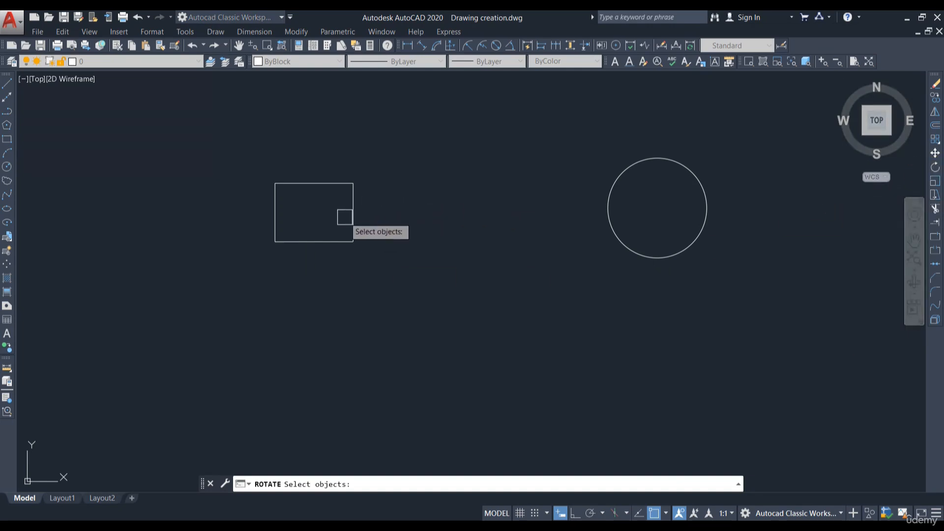
pyautogui.click(350, 211)
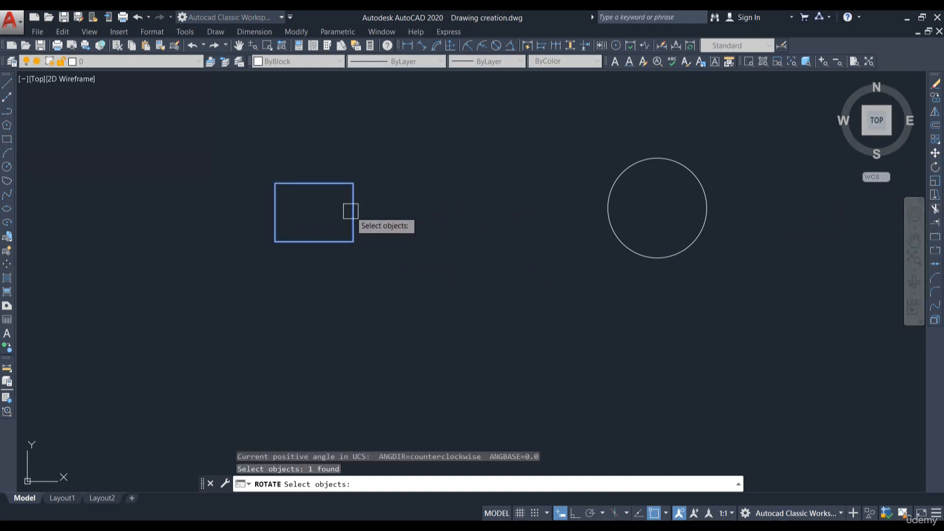
pyautogui.press('Return')
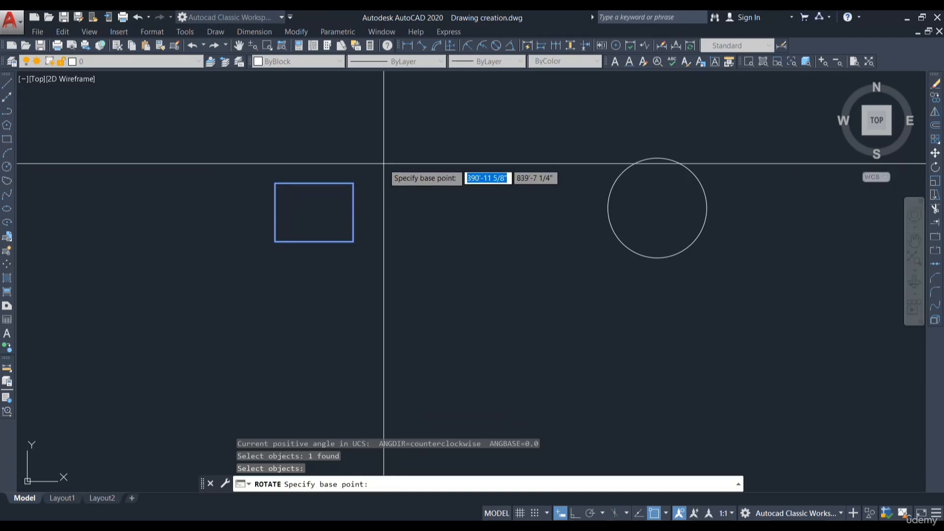
pyautogui.click(275, 183)
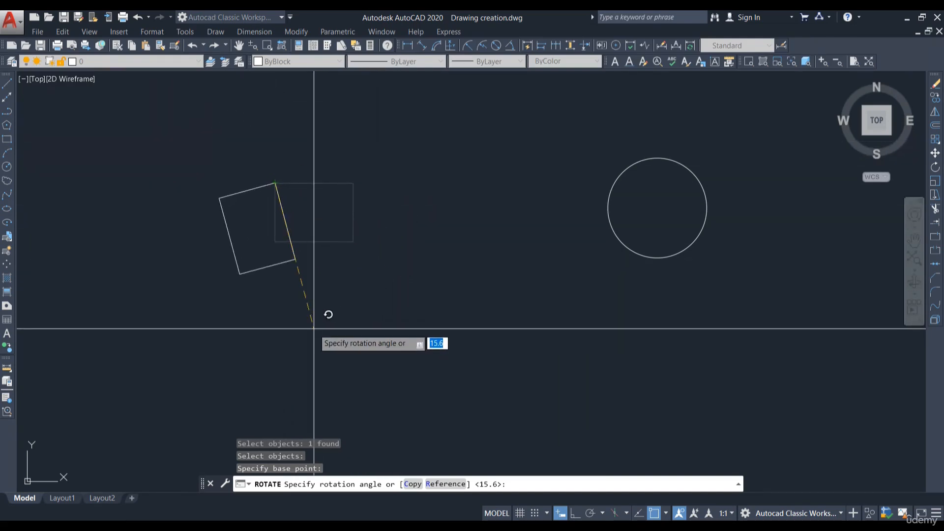
pyautogui.click(276, 350)
pyautogui.moveTo(362, 282); pyautogui.dragTo(428, 285, button='middle')
pyautogui.click(342, 198)
pyautogui.press('Escape')
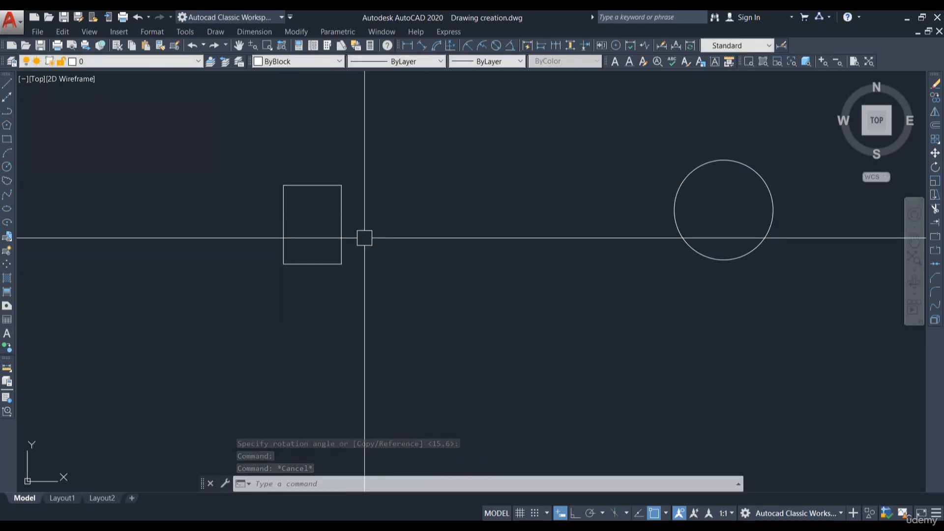
# Rotate the upright rectangle another 270° about its upper-right corner, picking the angle straight below the corner
pyautogui.write('ro')
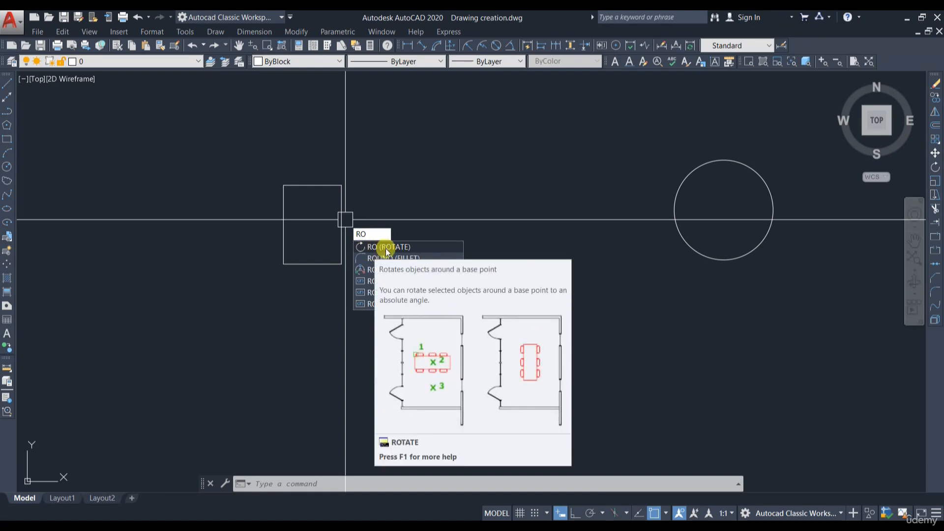
pyautogui.click(370, 247)
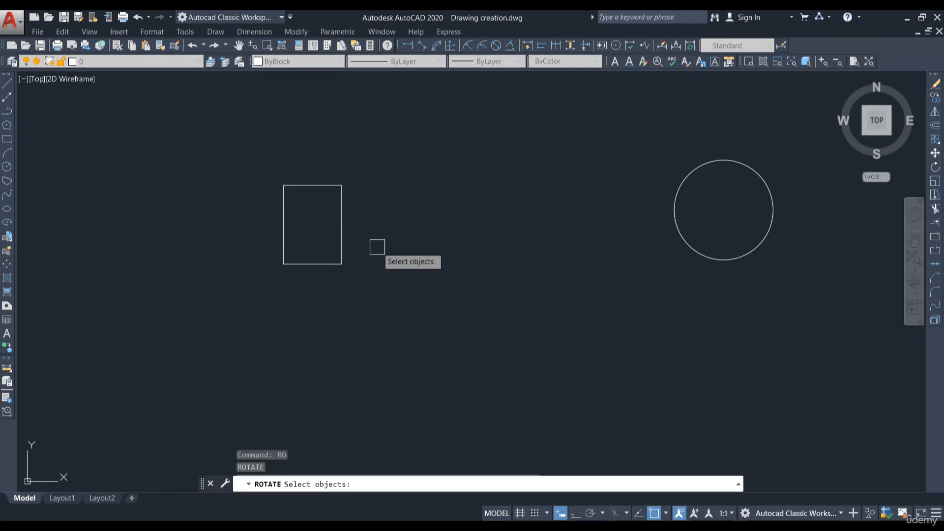
pyautogui.click(337, 215)
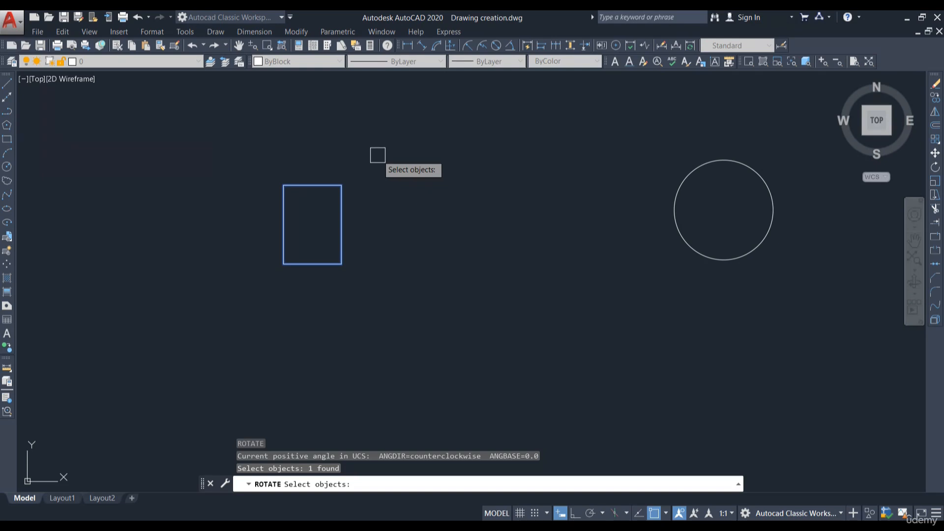
pyautogui.press('Return')
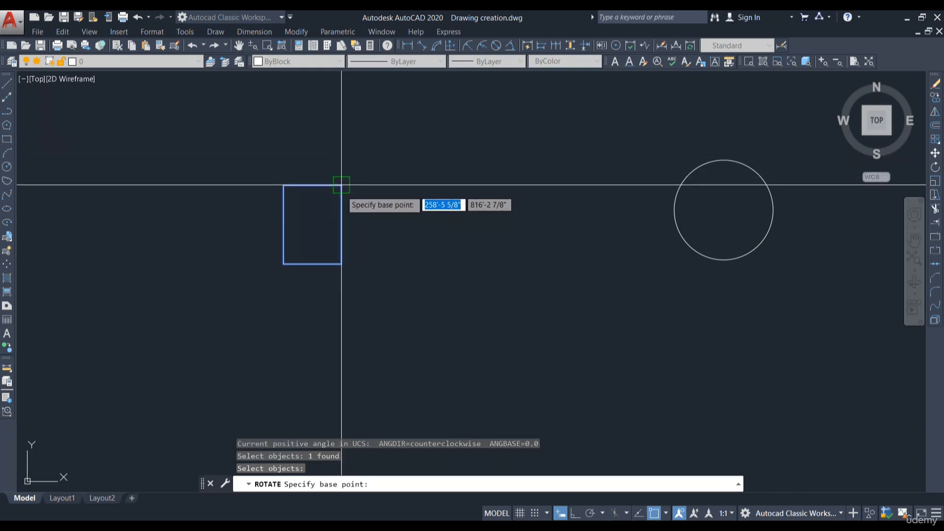
pyautogui.click(341, 185)
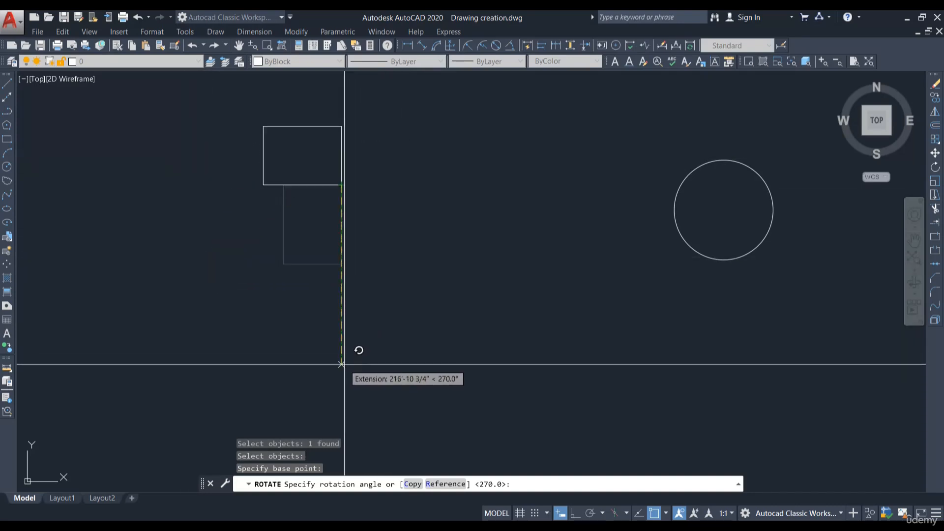
pyautogui.click(343, 364)
# Rotate the rectangle about its upper-right corner by an exact angle of 90°
pyautogui.moveTo(378, 202); pyautogui.dragTo(343, 312, button='middle')
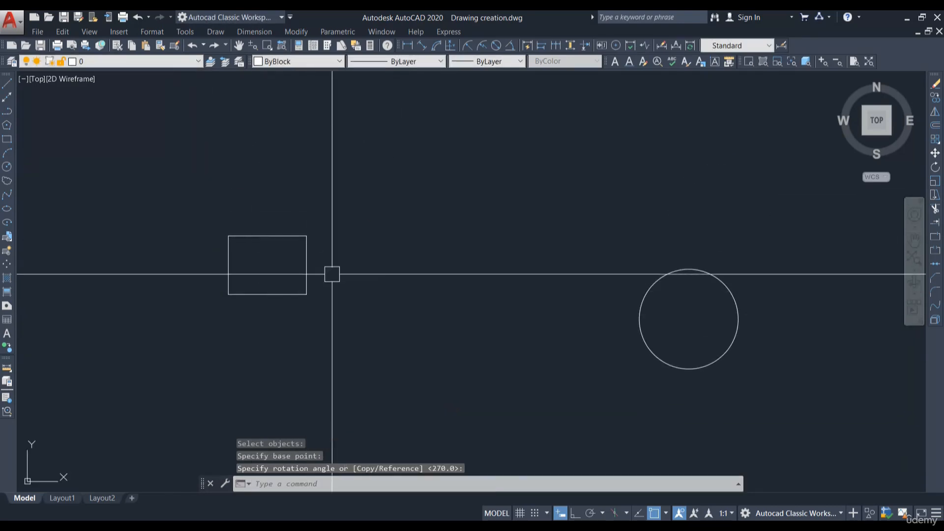
pyautogui.click(306, 257)
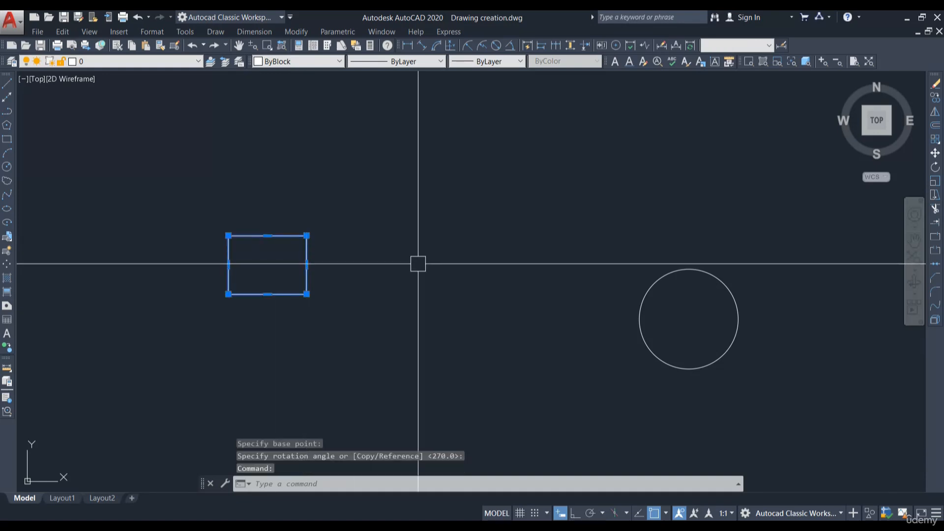
pyautogui.press('Return')
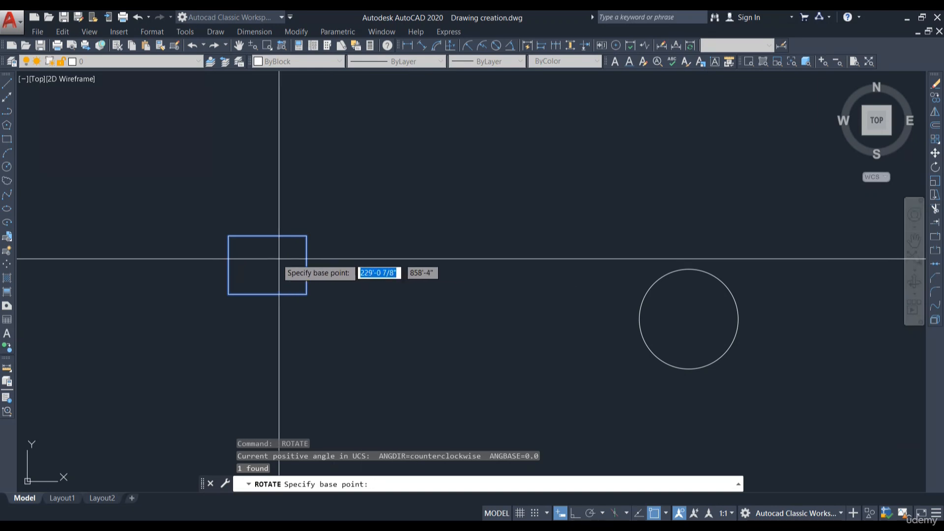
pyautogui.click(307, 236)
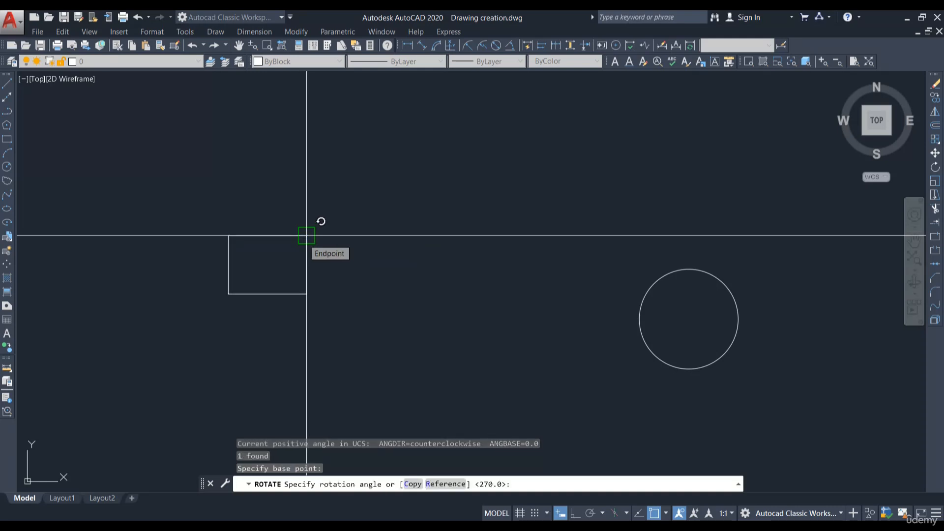
pyautogui.write('90')
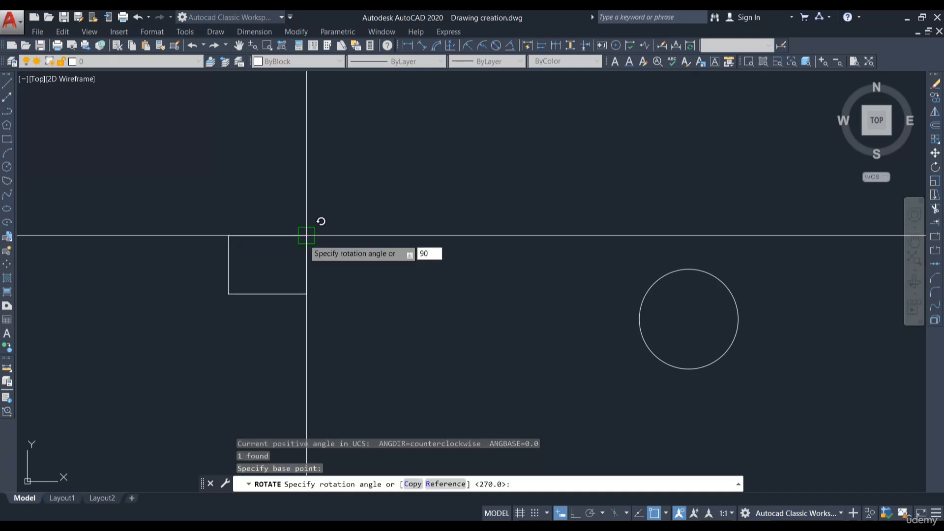
pyautogui.press('Return')
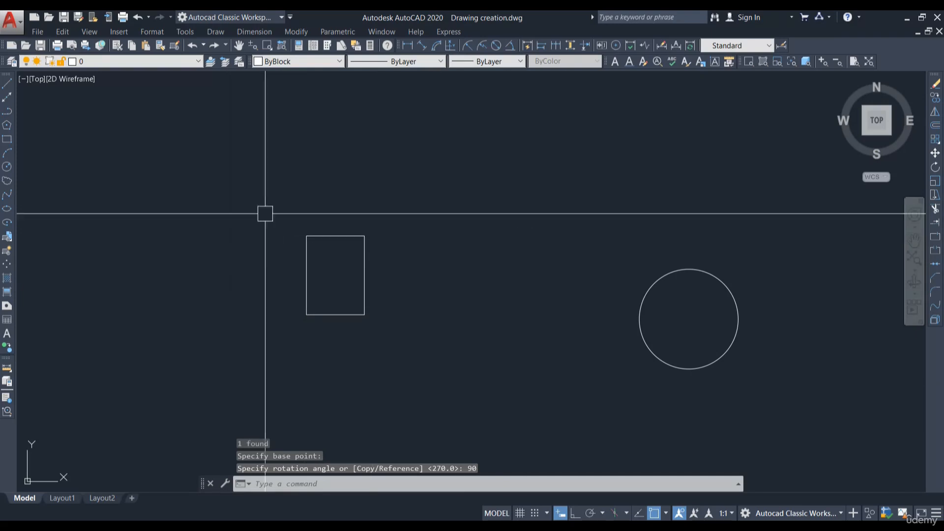
# Rotate the upright rectangle by an exact angle of 45° about its upper-left corner
pyautogui.click(364, 312)
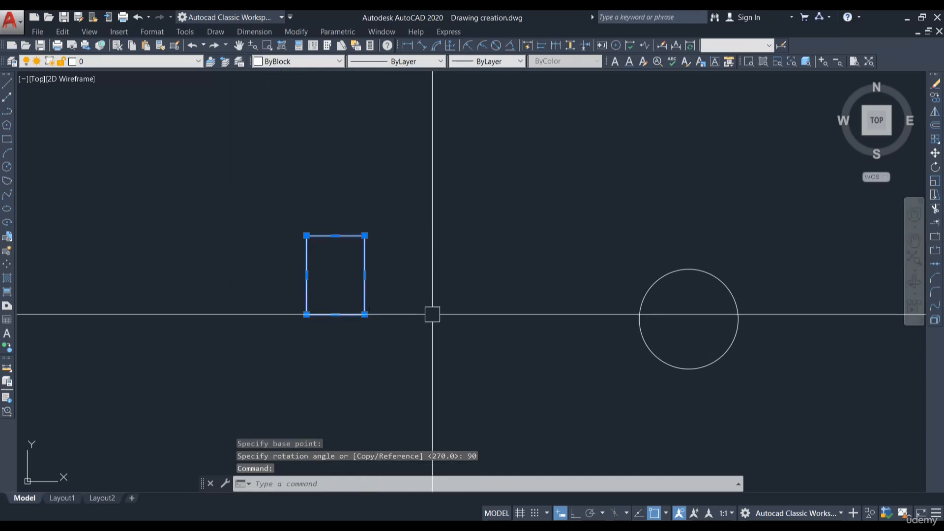
pyautogui.press('Escape')
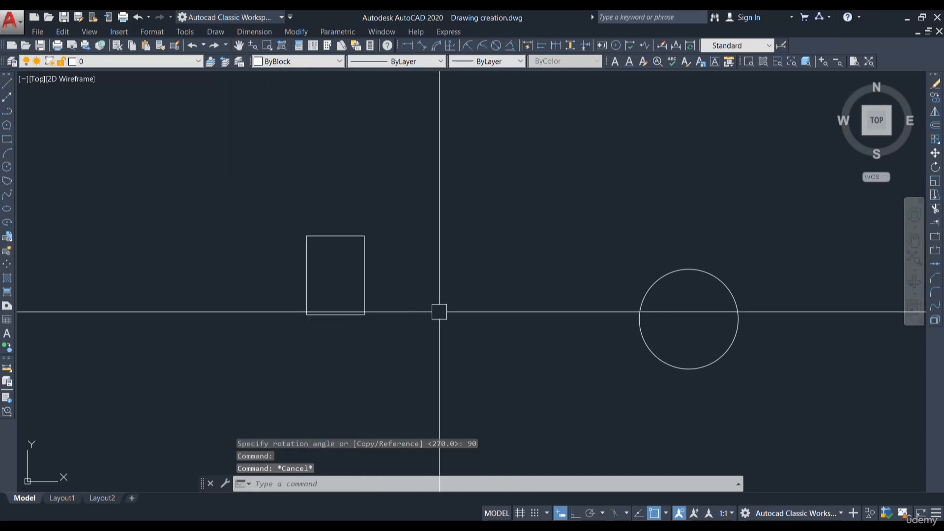
pyautogui.click(364, 269)
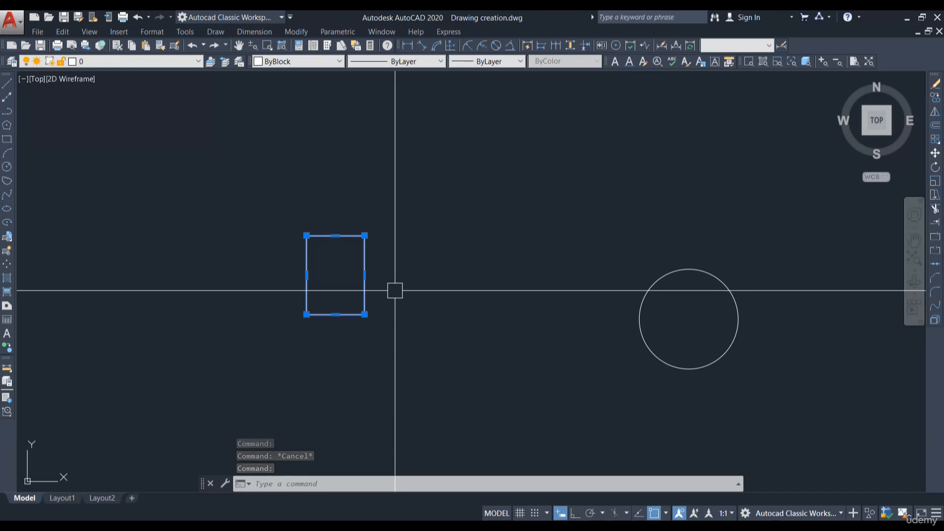
pyautogui.write('ro')
pyautogui.press('Return')
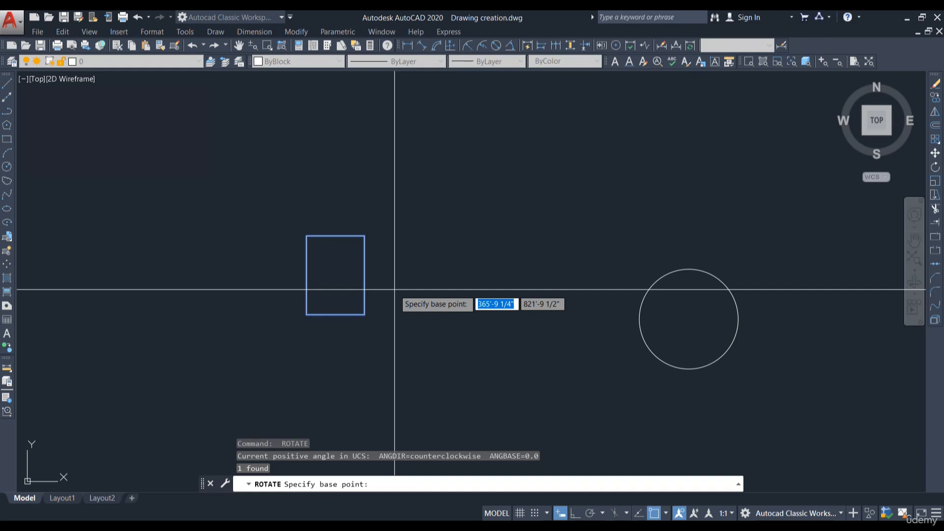
pyautogui.click(307, 236)
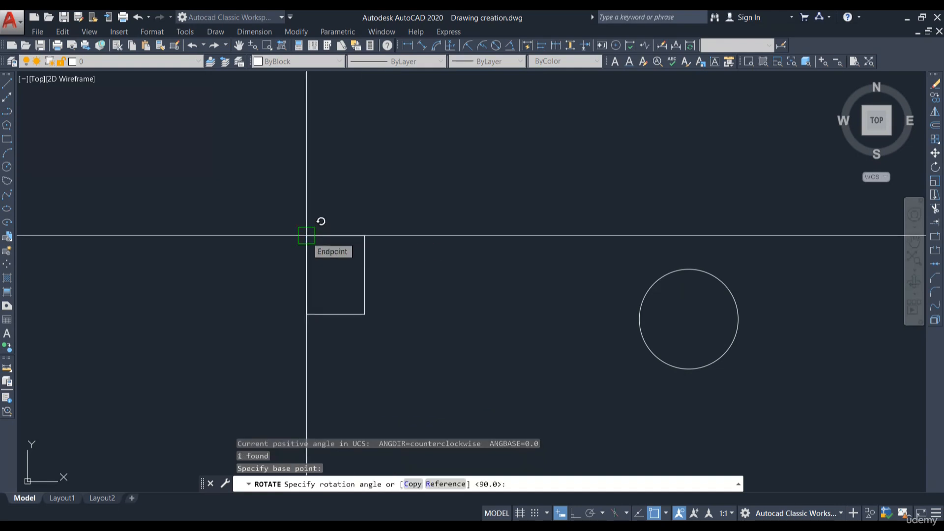
pyautogui.write('45')
pyautogui.press('Return')
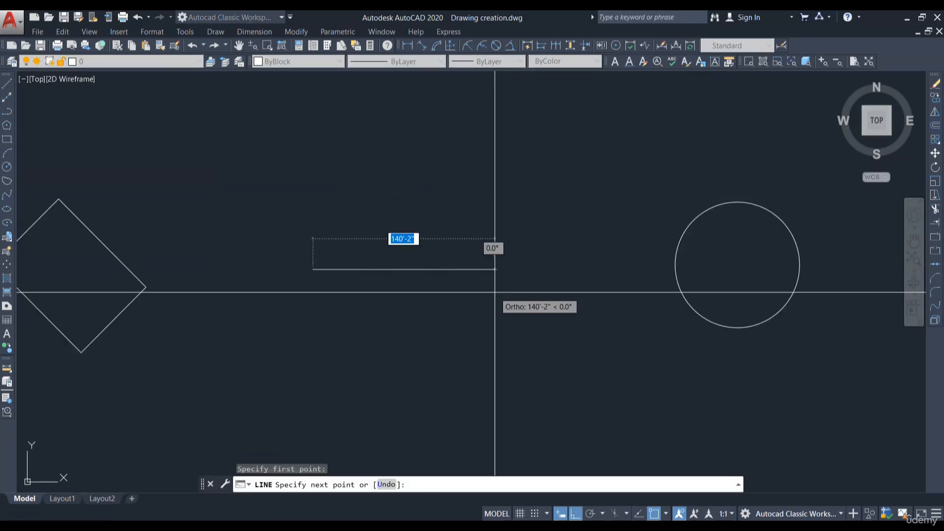
# Draw a horizontal line about 140' long between the tilted rectangle and the circle, and rotate it 90° about its left endpoint
pyautogui.click(494, 292)
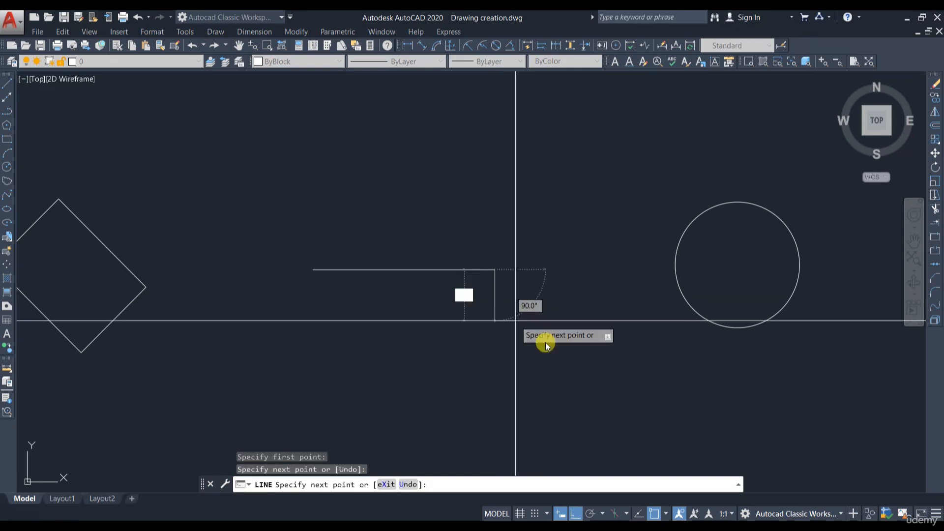
pyautogui.press('Return')
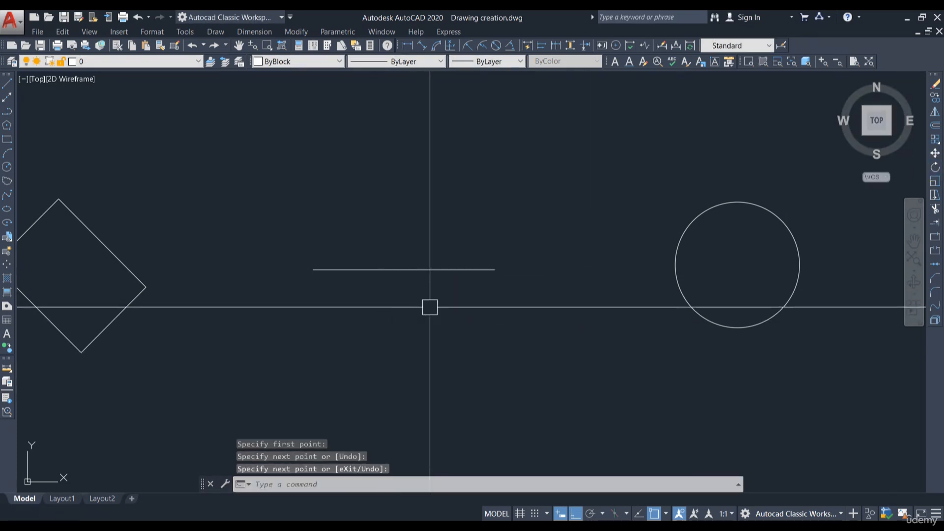
pyautogui.write('ro')
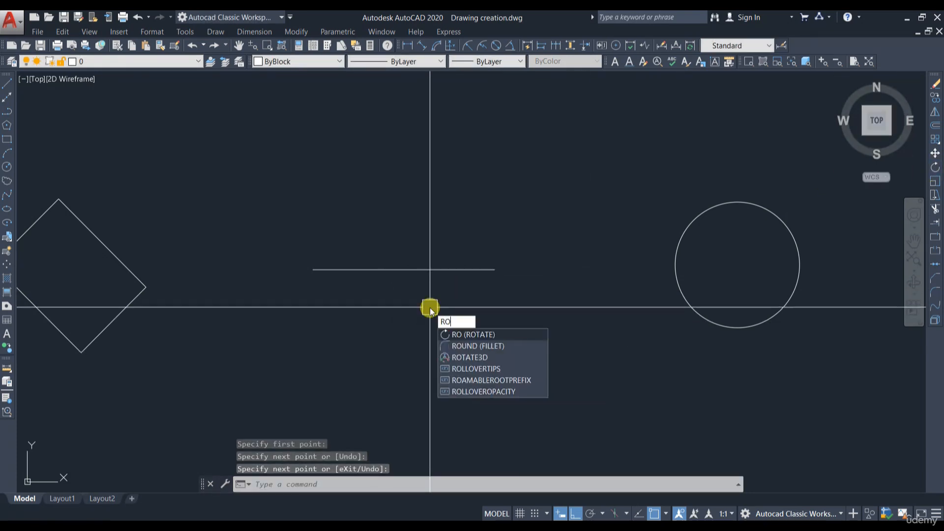
pyautogui.click(463, 339)
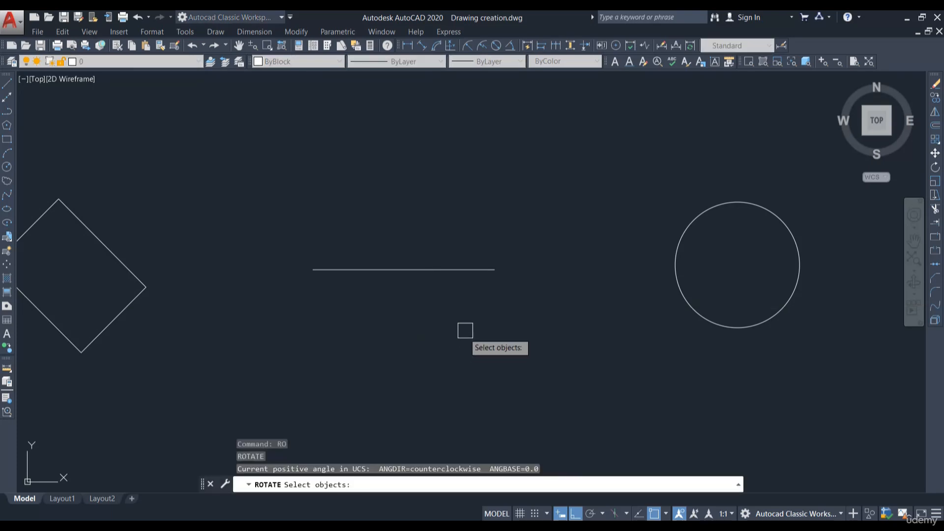
pyautogui.click(446, 270)
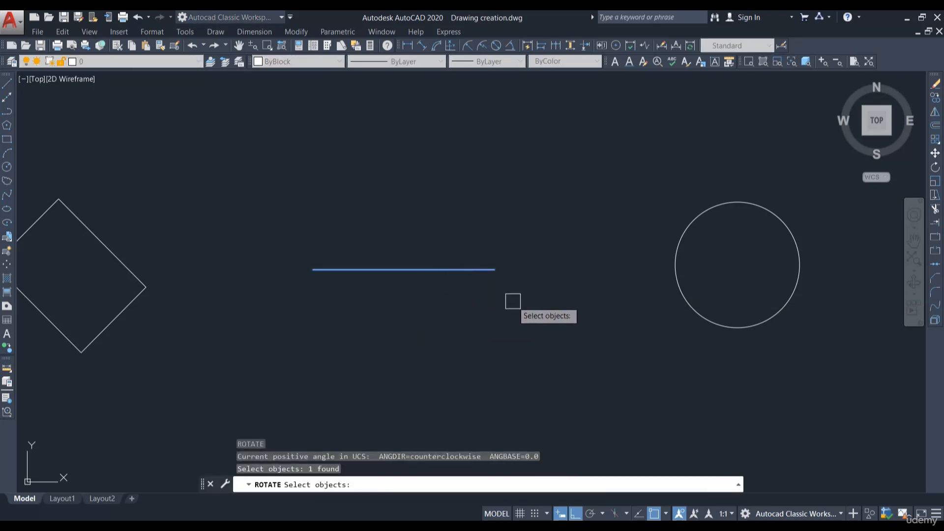
pyautogui.press('Return')
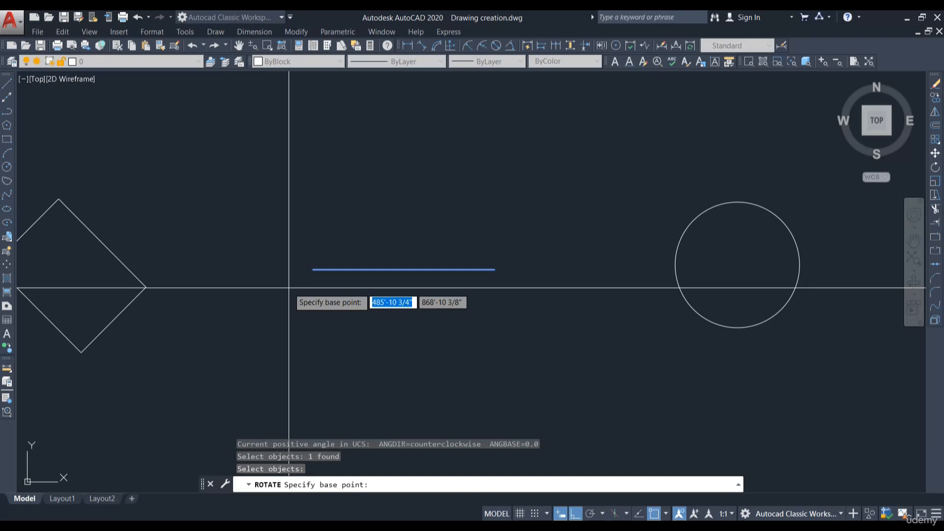
pyautogui.click(313, 270)
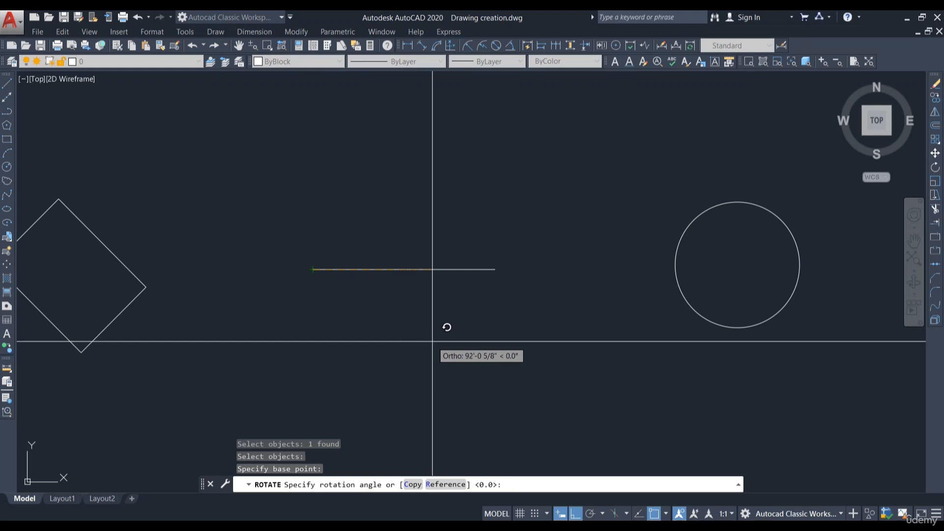
pyautogui.write('90')
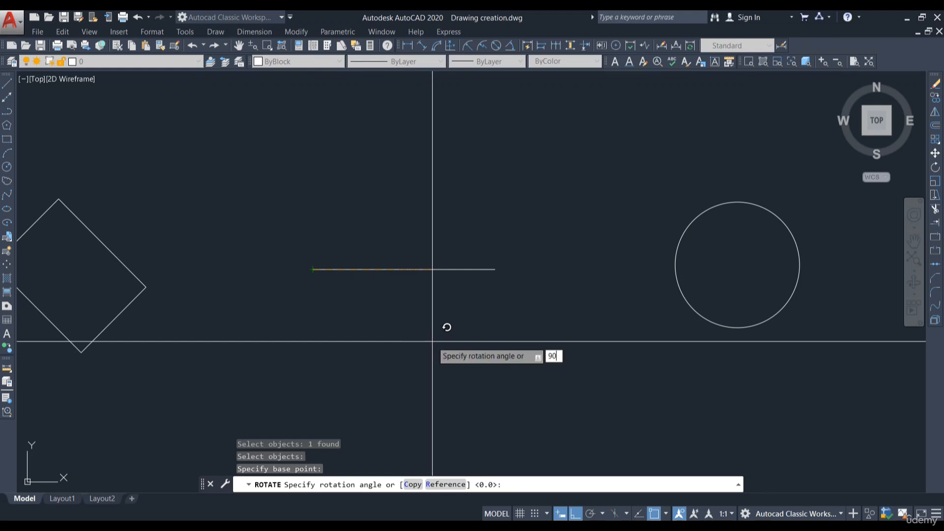
pyautogui.press('Return')
# Rotate the vertical line 60° about its upper endpoint
pyautogui.scroll(5, 392, 177)
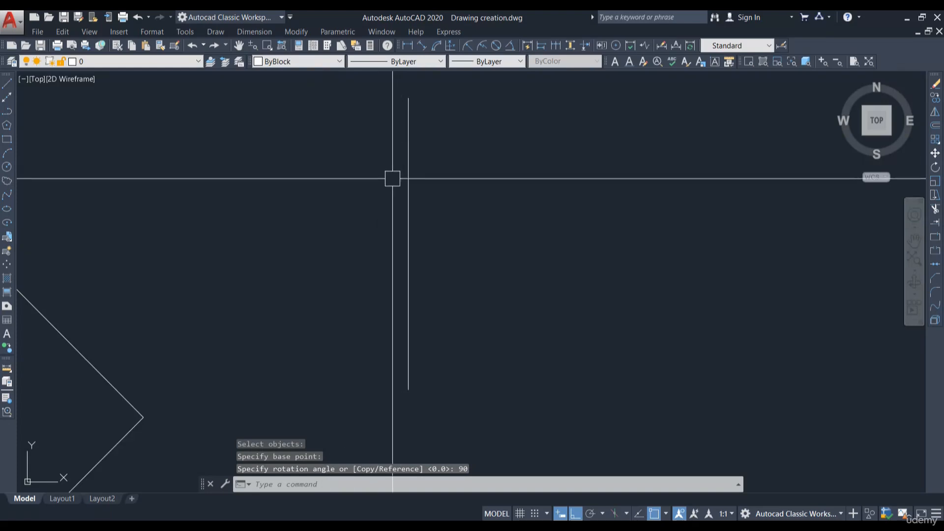
pyautogui.click(420, 167)
pyautogui.click(383, 165)
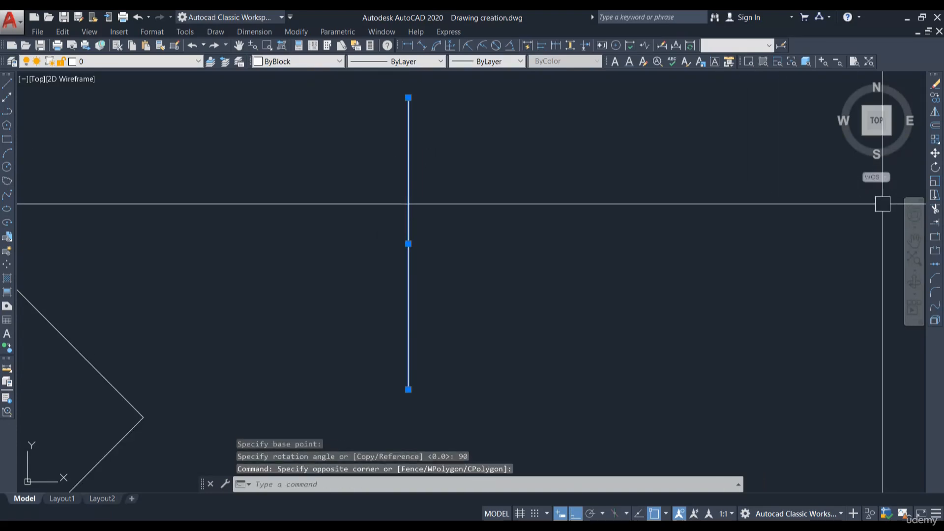
pyautogui.write('ro')
pyautogui.press('Return')
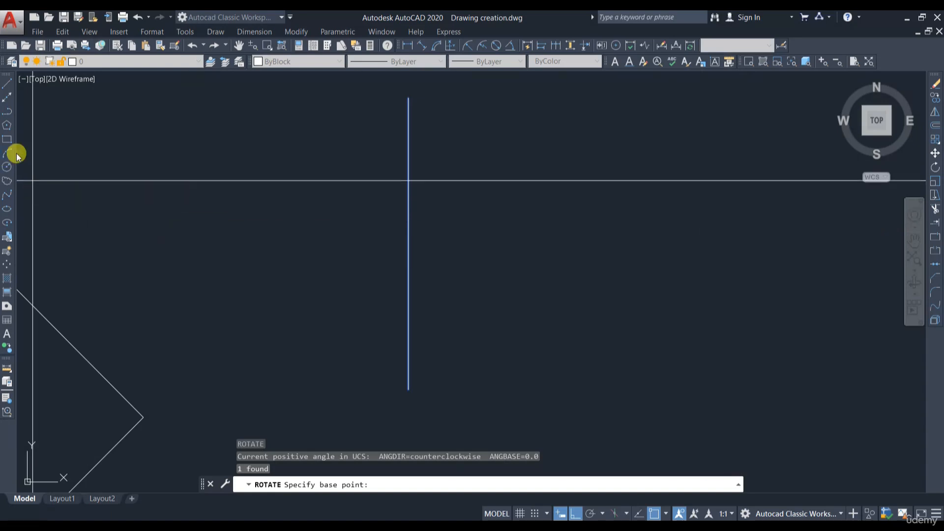
pyautogui.click(408, 97)
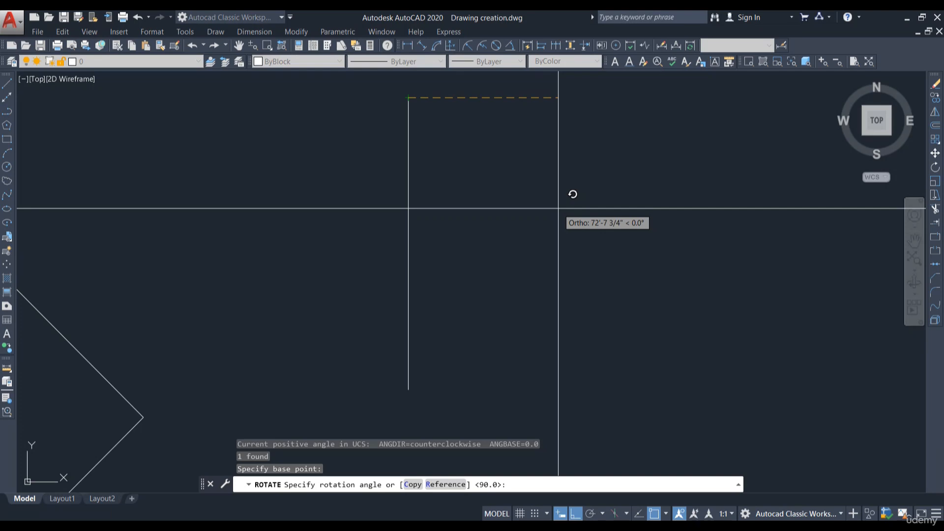
pyautogui.write('60')
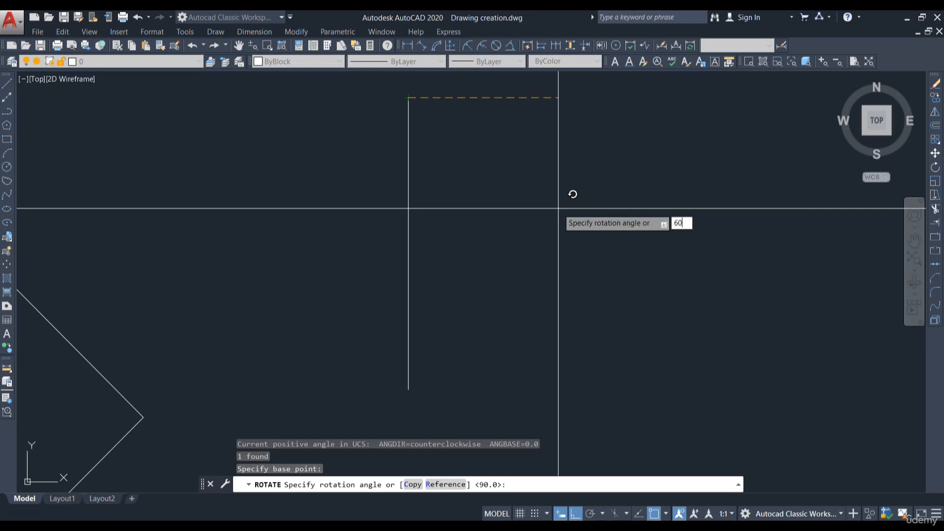
pyautogui.press('Return')
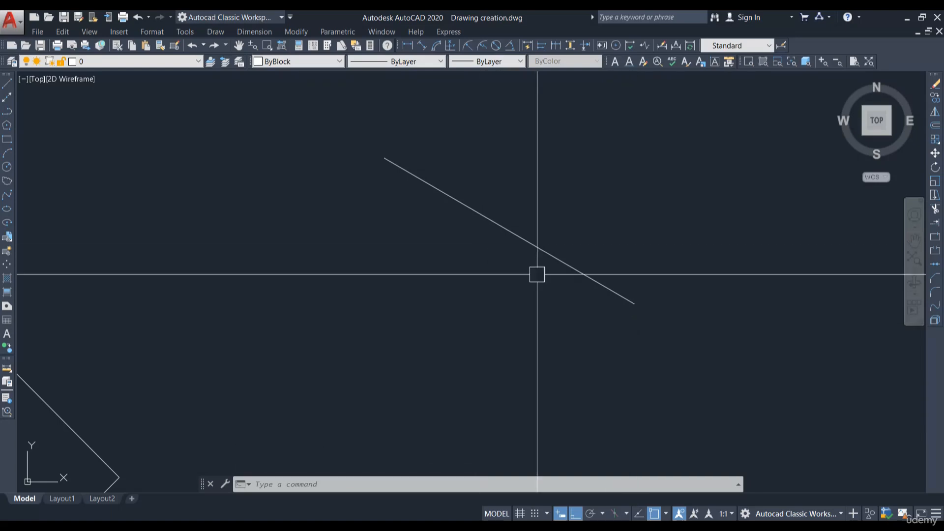
# Rotate the sloping line 45° about its lower-right endpoint
pyautogui.click(565, 263)
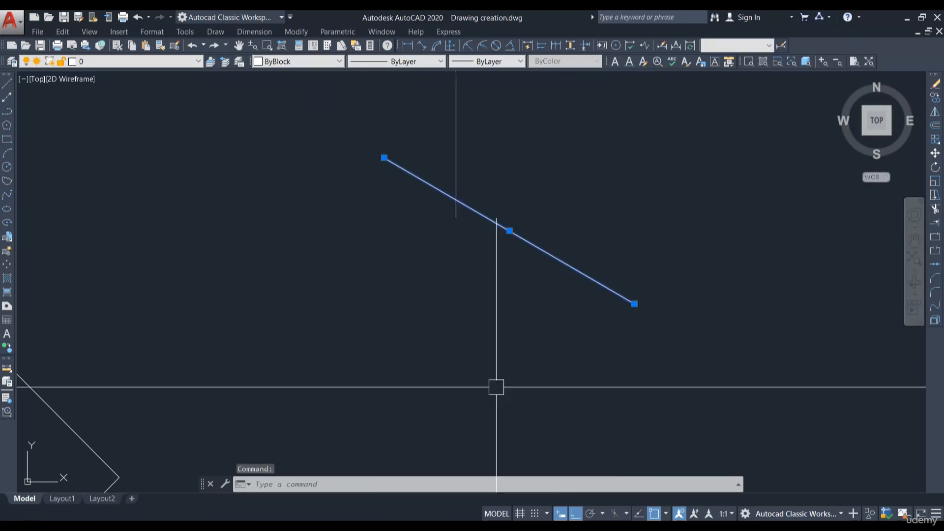
pyautogui.click(936, 168)
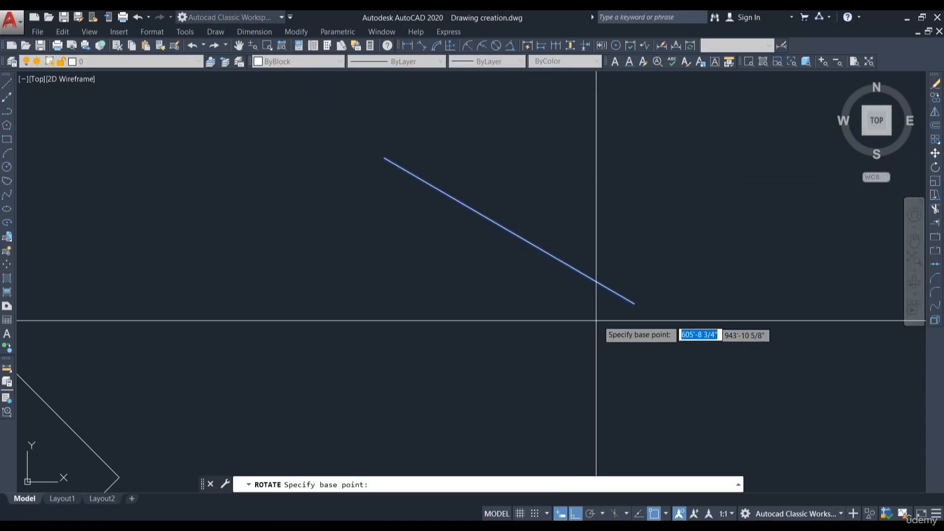
pyautogui.click(634, 304)
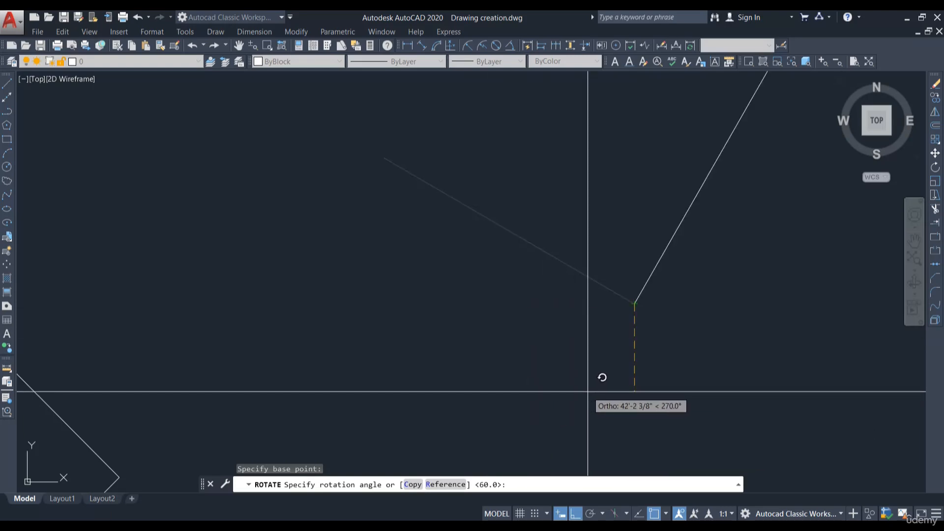
pyautogui.write('45')
pyautogui.press('Return')
pyautogui.scroll(-2, 541, 345)
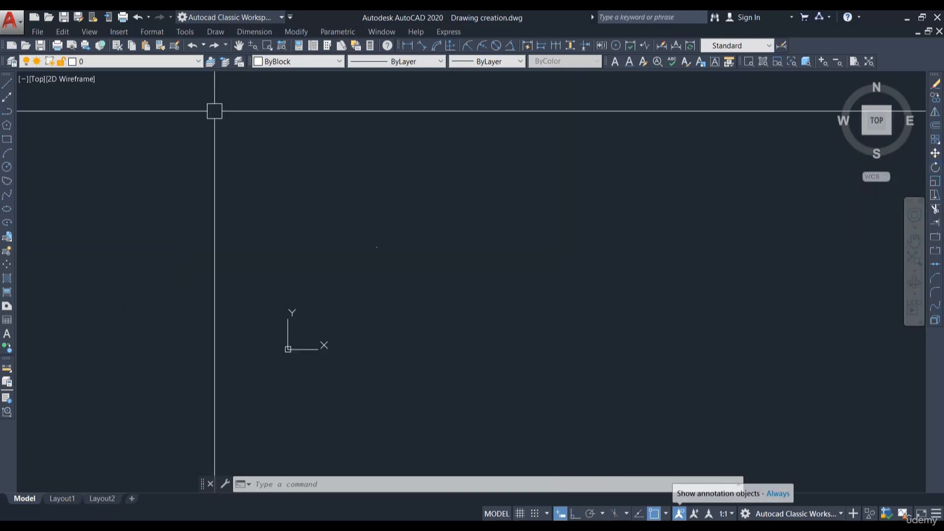
pyautogui.click(296, 31)
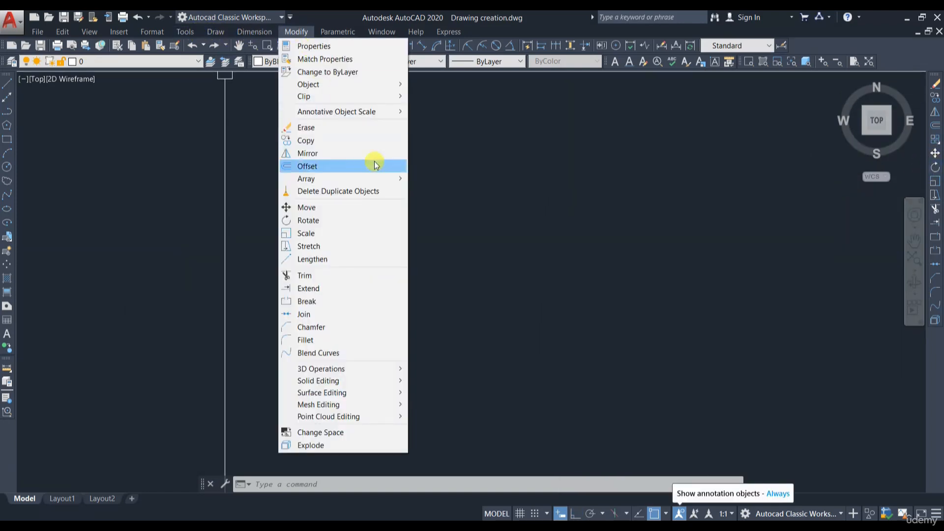
pyautogui.moveTo(359, 179)
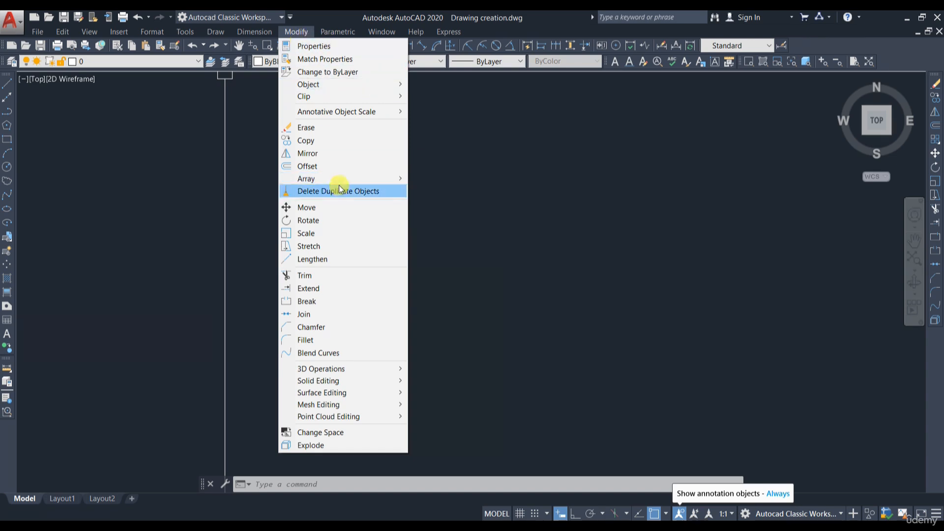
pyautogui.click(433, 192)
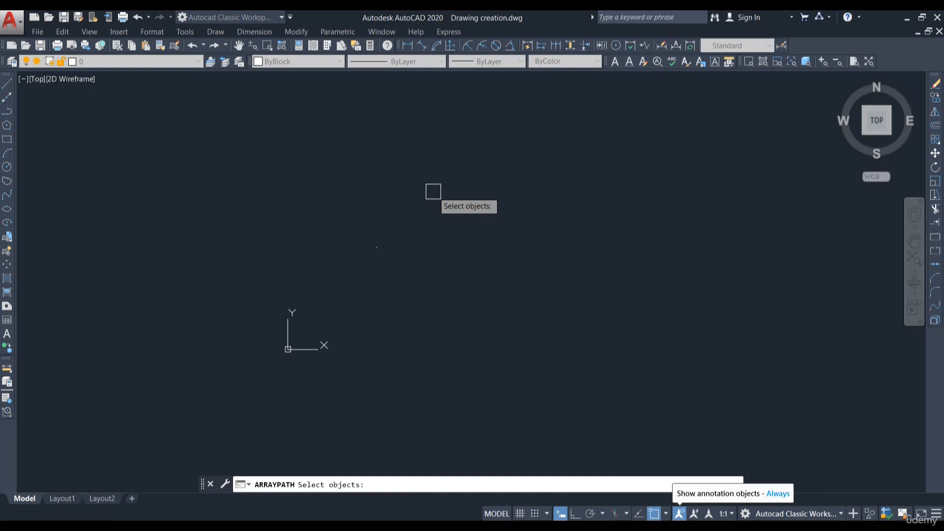
pyautogui.press('Escape')
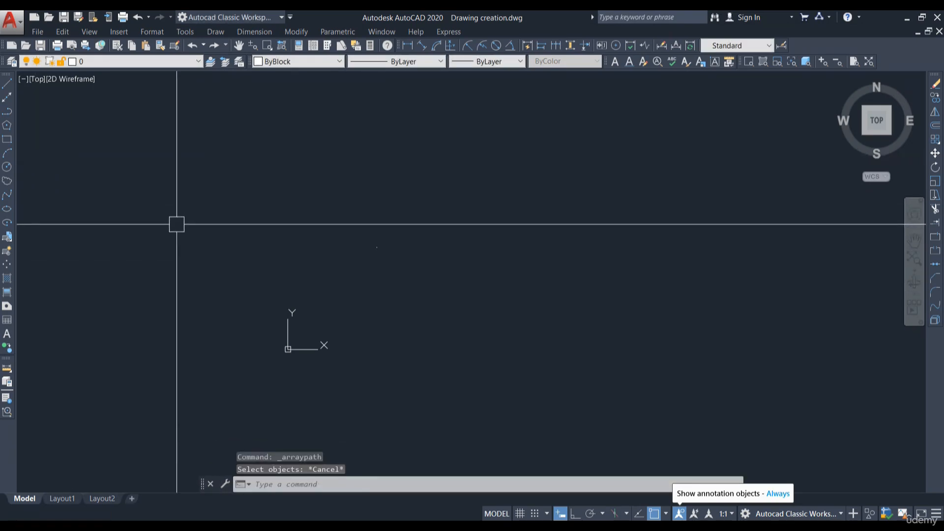
# Draw a wavy spline with two crests and two troughs, with ortho off for its freely placed points
pyautogui.press('F8')
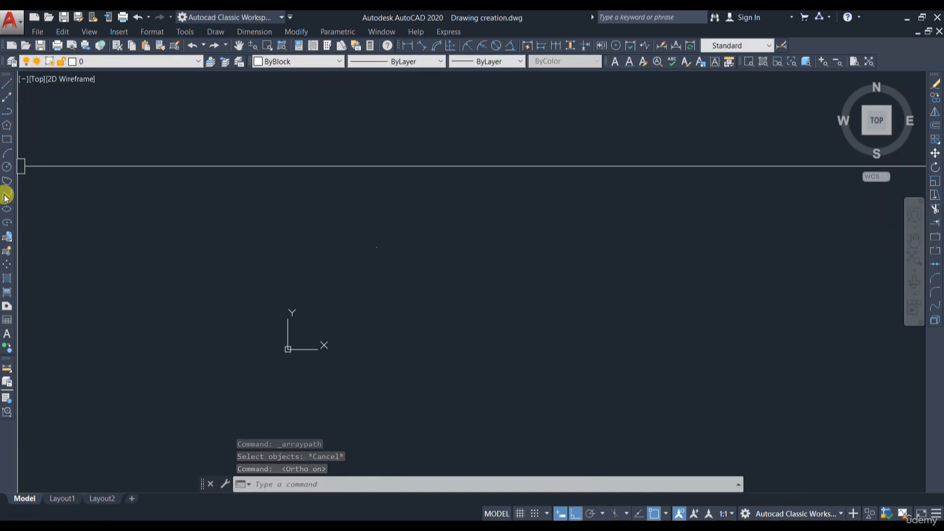
pyautogui.click(7, 197)
pyautogui.click(136, 227)
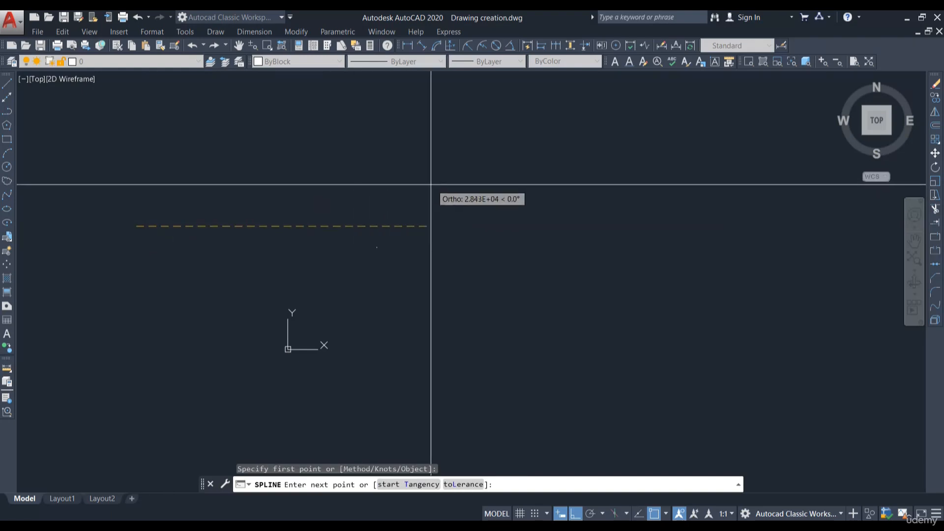
pyautogui.click(442, 227)
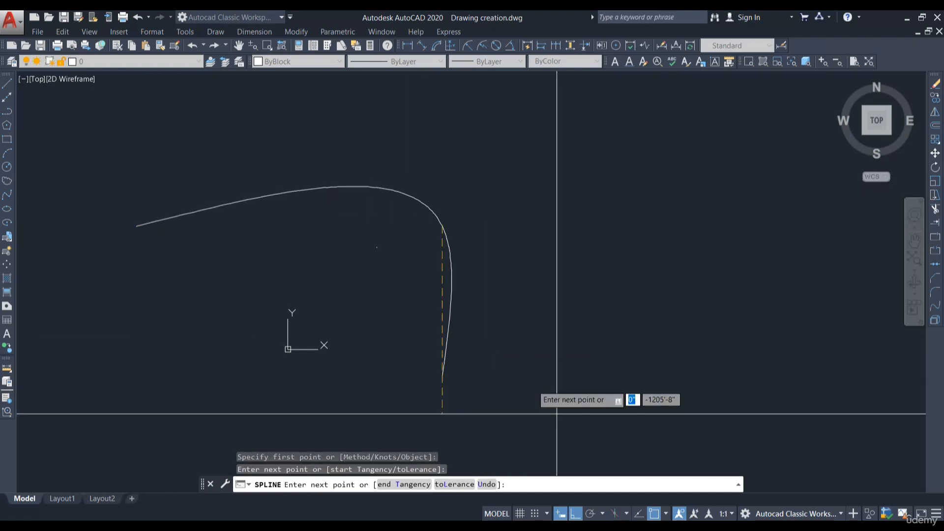
pyautogui.click(576, 514)
pyautogui.click(541, 285)
pyautogui.click(720, 169)
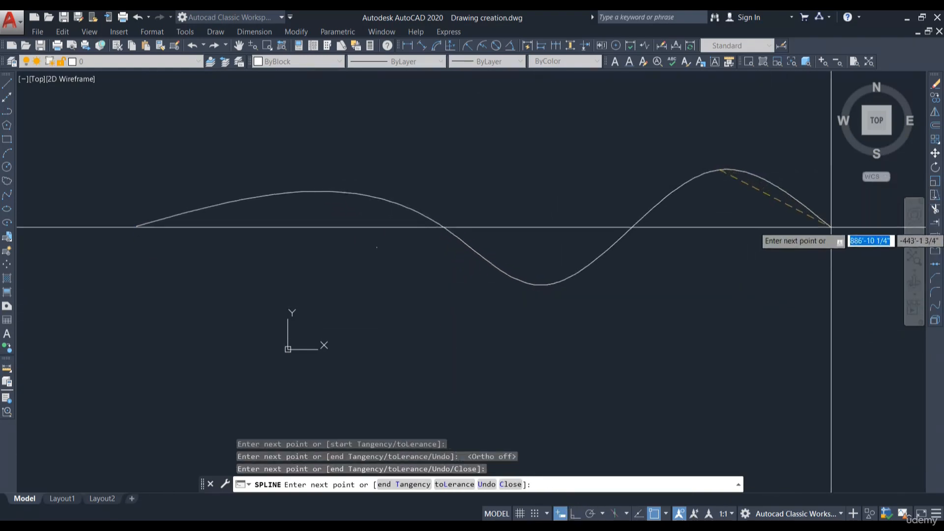
pyautogui.click(848, 270)
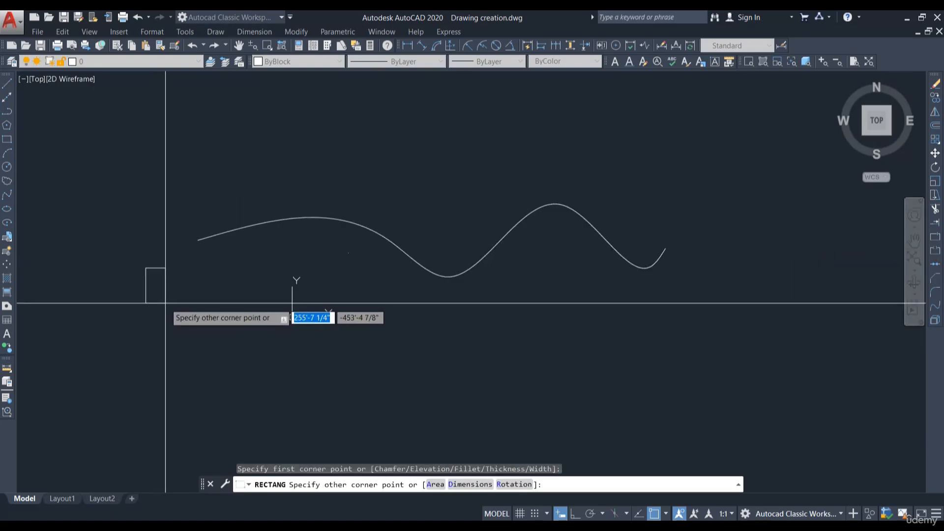
# Finish the small upright rectangle beside the spline's start and rotate it freehand about its upper-right corner so it tilts across the curve
pyautogui.click(167, 305)
pyautogui.click(181, 295)
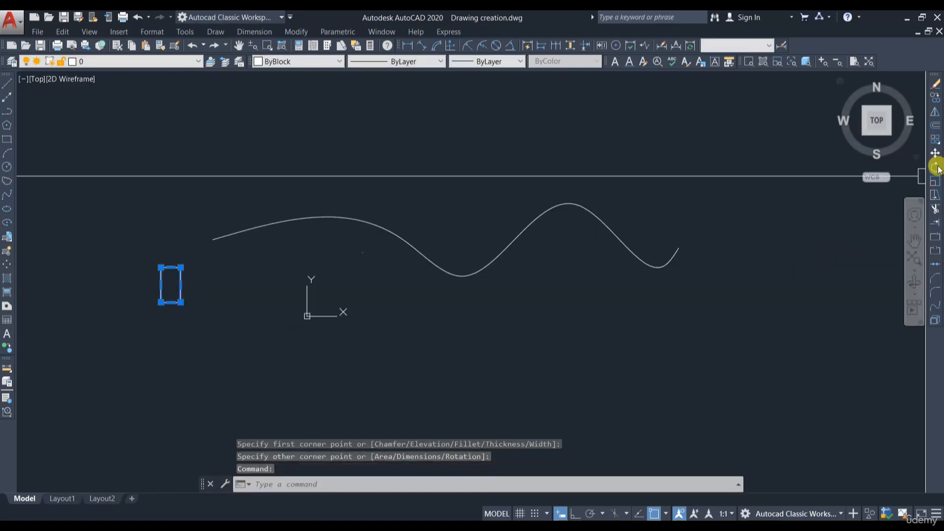
pyautogui.click(936, 168)
pyautogui.click(181, 267)
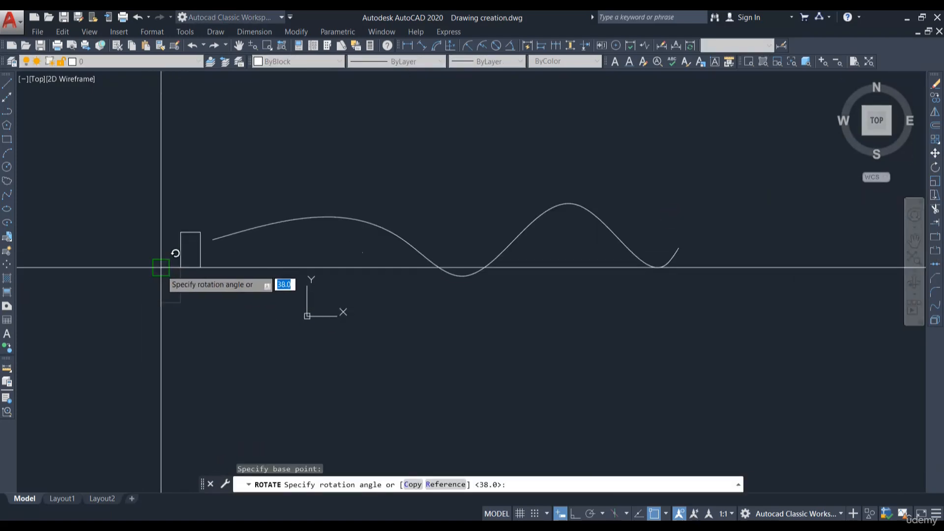
pyautogui.click(132, 291)
pyautogui.scroll(2, 204, 204)
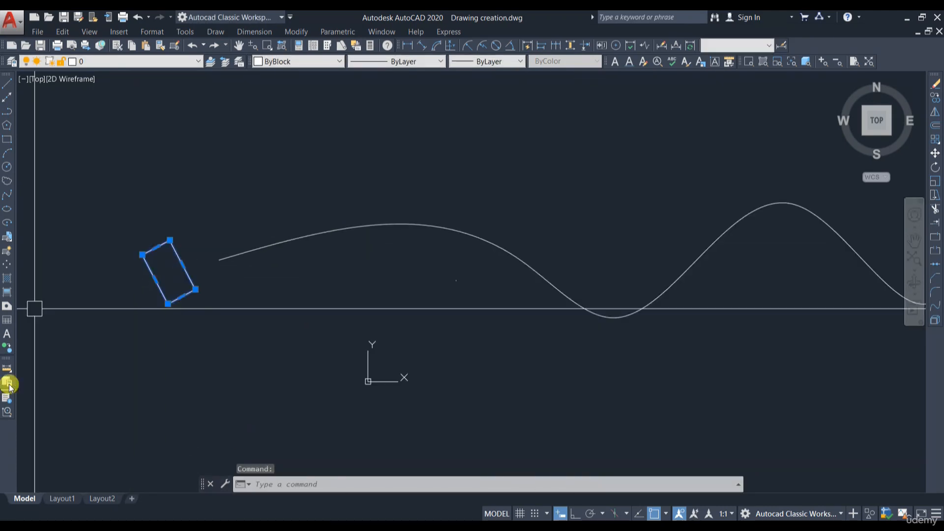
# Move the tilted rectangle by the midpoint of its long right edge onto the spline's left endpoint
pyautogui.write('m')
pyautogui.press('Return')
pyautogui.click(183, 265)
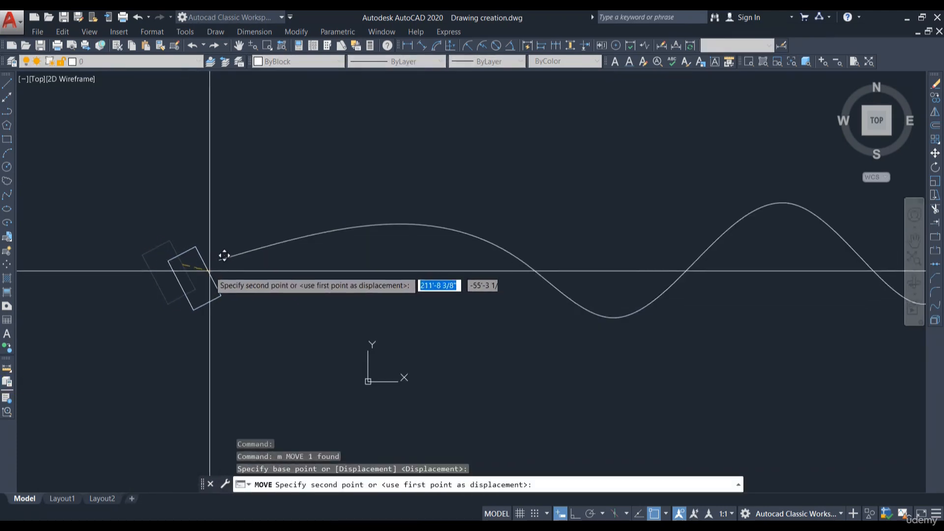
pyautogui.click(218, 260)
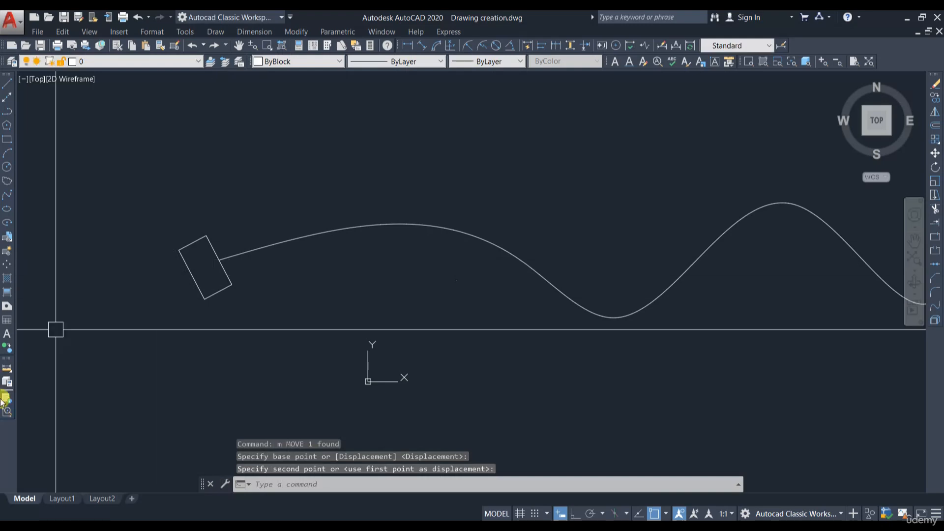
# Create a path array of the tilted rectangle along the wavy spline with the default spacing
pyautogui.click(295, 34)
pyautogui.moveTo(339, 178)
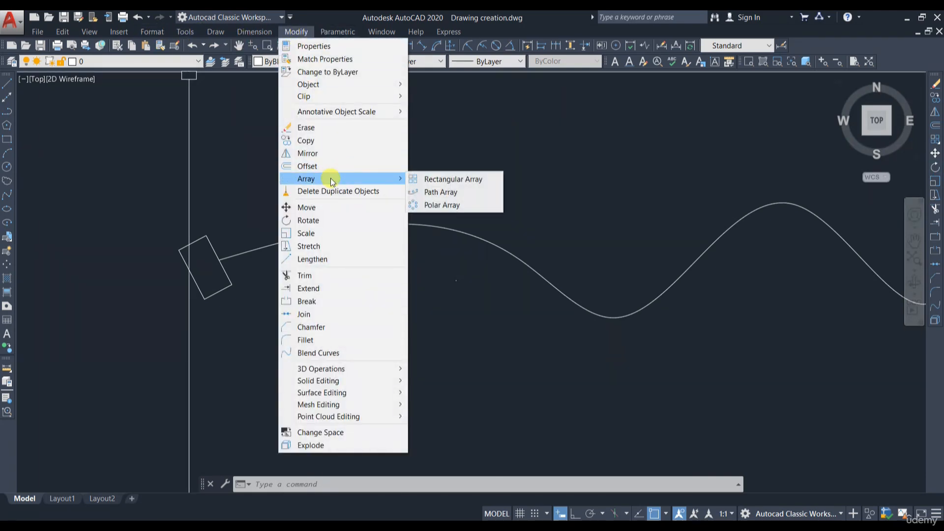
pyautogui.click(445, 193)
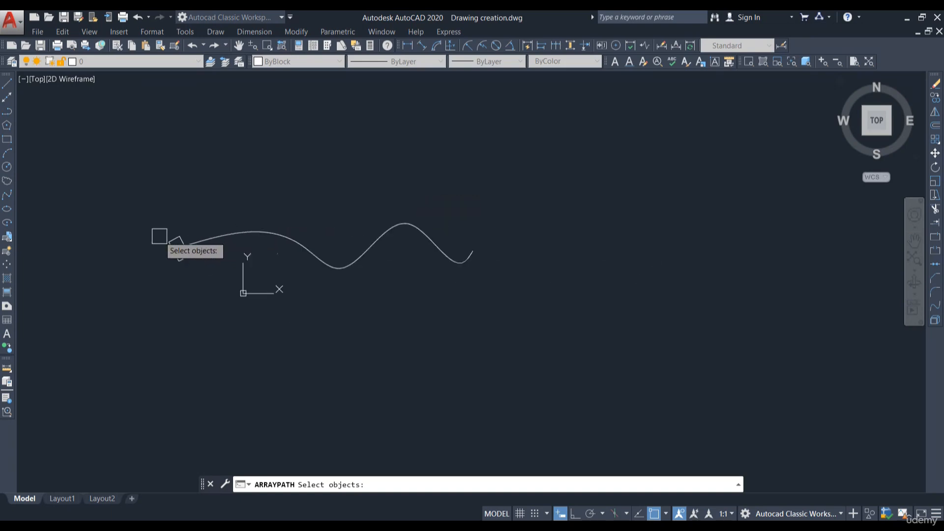
pyautogui.moveTo(199, 240); pyautogui.dragTo(143, 245, button='middle')
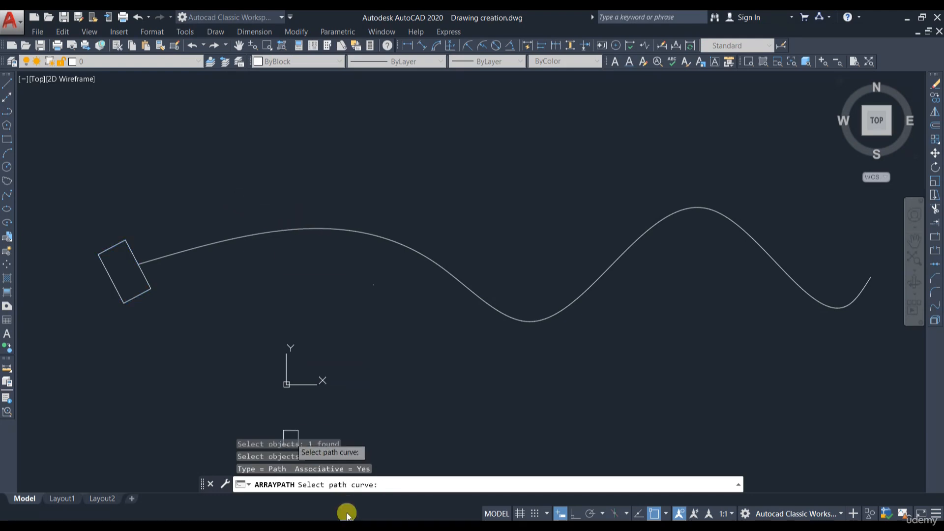
pyautogui.click(231, 239)
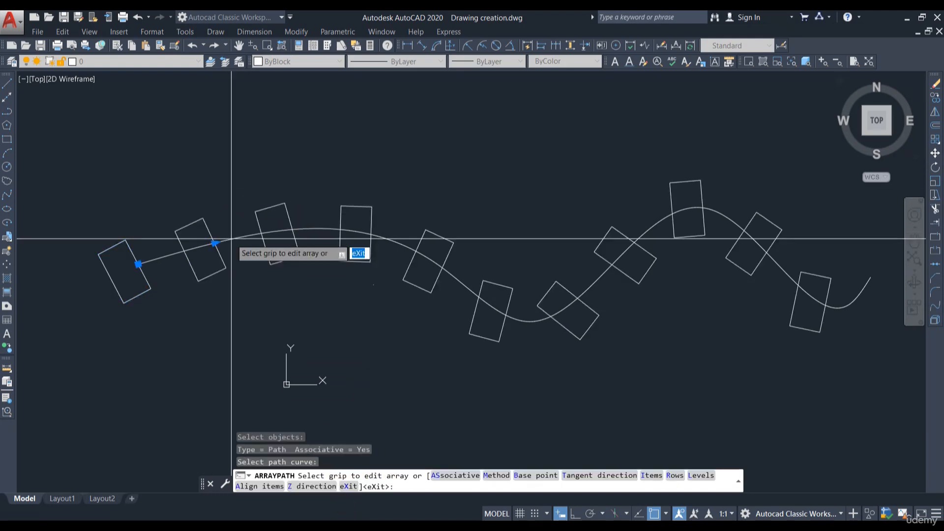
pyautogui.press('Escape')
pyautogui.scroll(-2, 663, 297)
pyautogui.scroll(2, 525, 185)
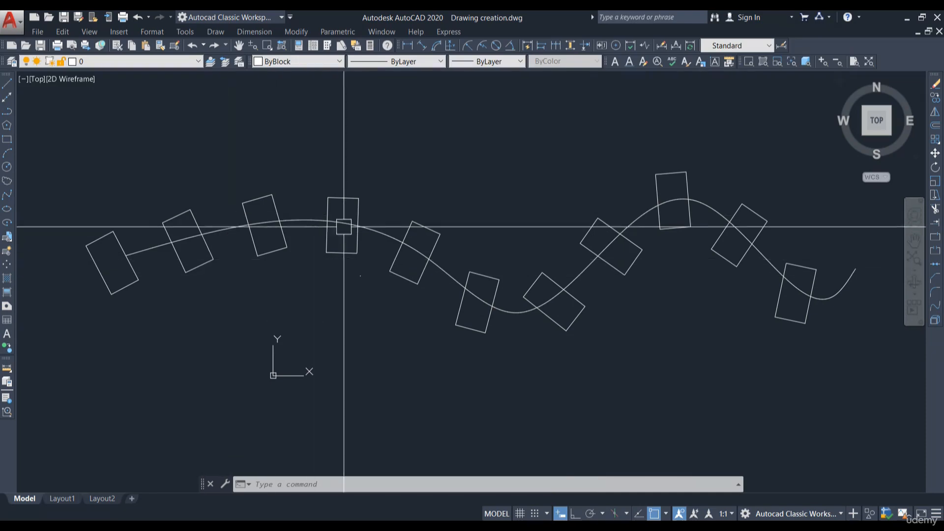
# Widen the path array's item spacing freehand until the second rectangle sits near the spline's first crest
pyautogui.scroll(2, 130, 277)
pyautogui.moveTo(130, 276); pyautogui.dragTo(212, 275, button='middle')
pyautogui.press('Escape')
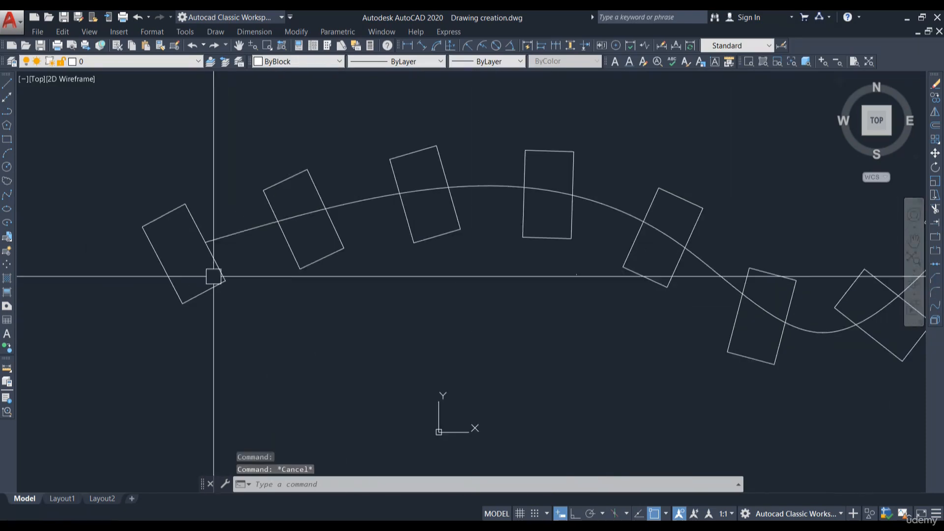
pyautogui.click(217, 273)
pyautogui.scroll(6, 332, 181)
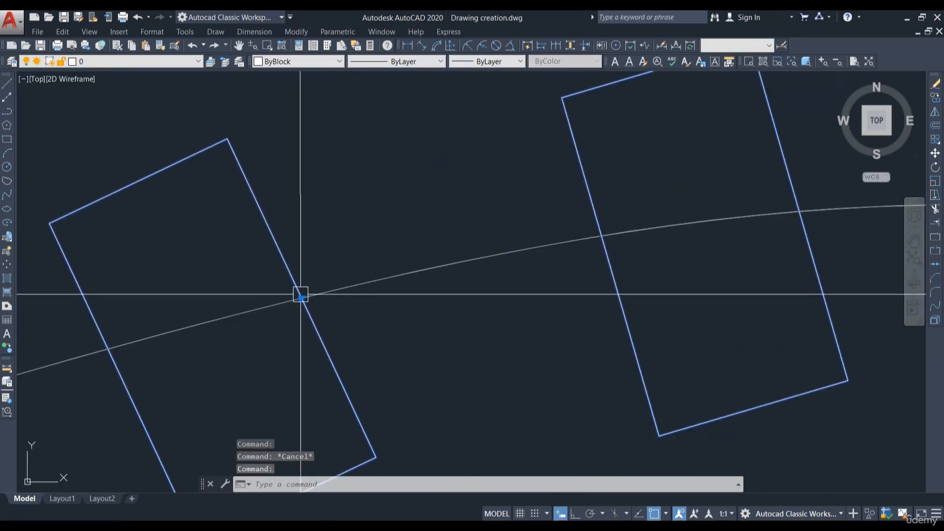
pyautogui.scroll(-5, 302, 295)
pyautogui.scroll(5, 307, 205)
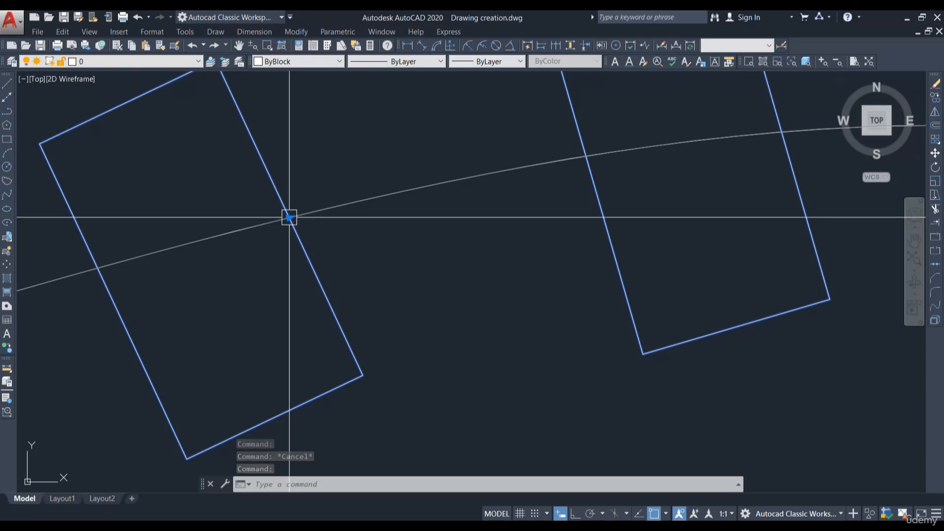
pyautogui.click(289, 217)
pyautogui.scroll(-5, 312, 213)
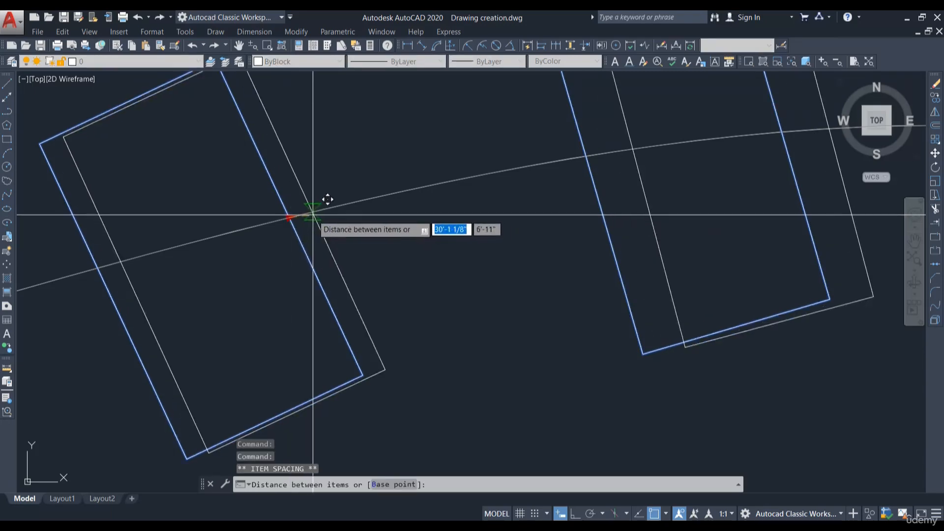
pyautogui.scroll(8, 312, 214)
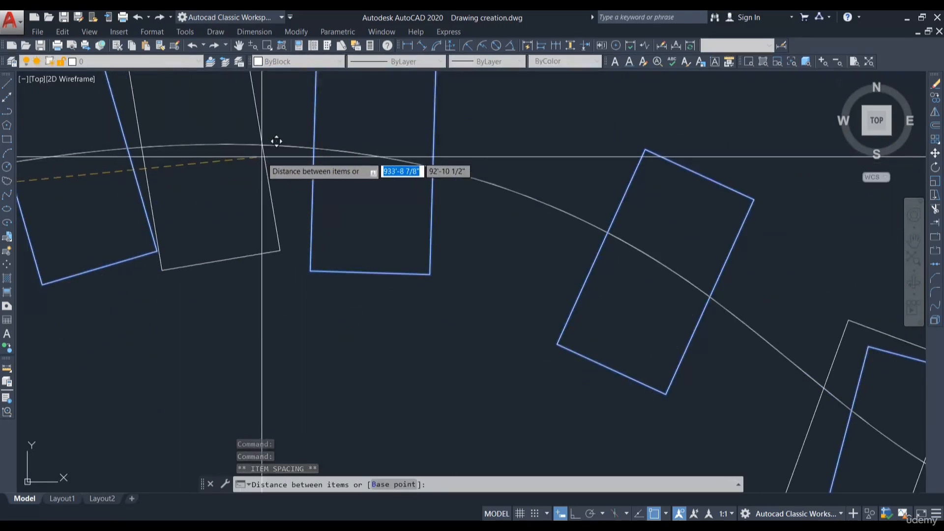
pyautogui.scroll(-4, 245, 148)
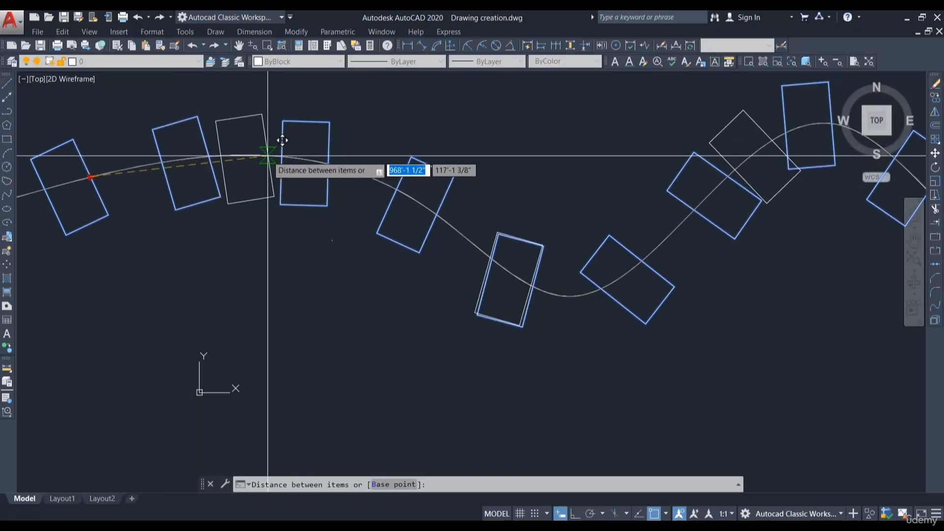
pyautogui.scroll(-4, 267, 156)
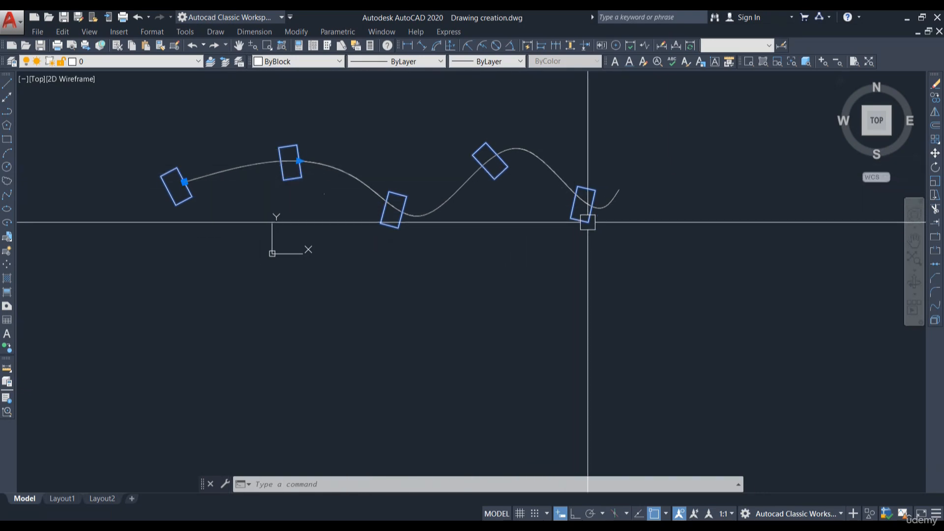
pyautogui.moveTo(472, 301); pyautogui.dragTo(508, 283, button='middle')
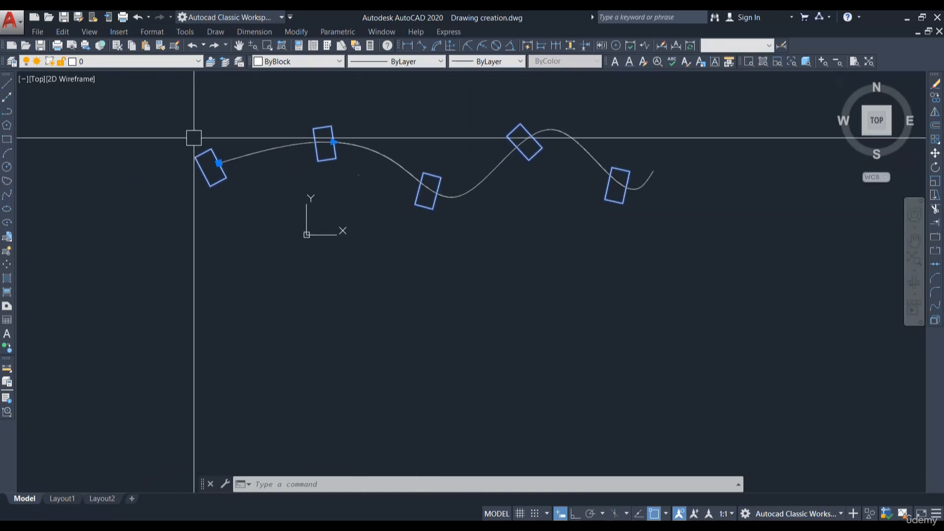
# Draw a large circle below the spline and a small upright rectangle to the circle's left
pyautogui.click(8, 168)
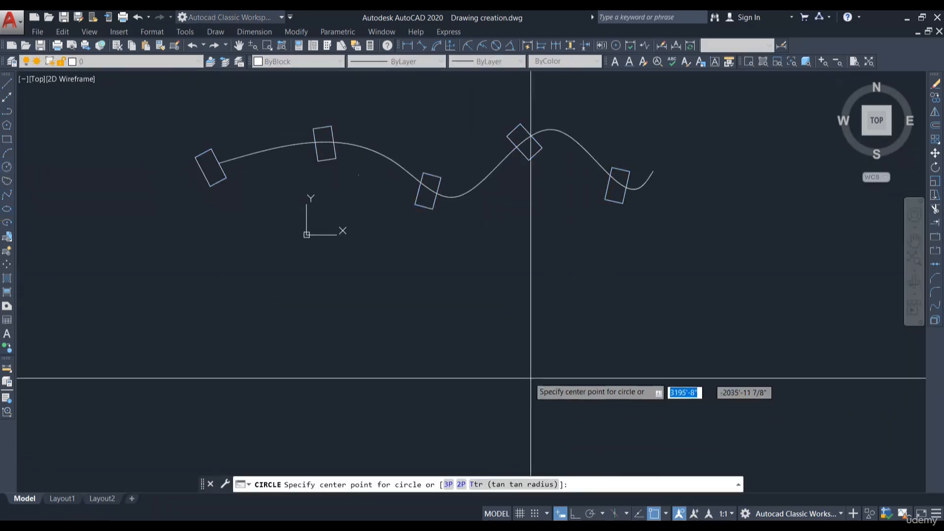
pyautogui.click(472, 352)
pyautogui.click(531, 293)
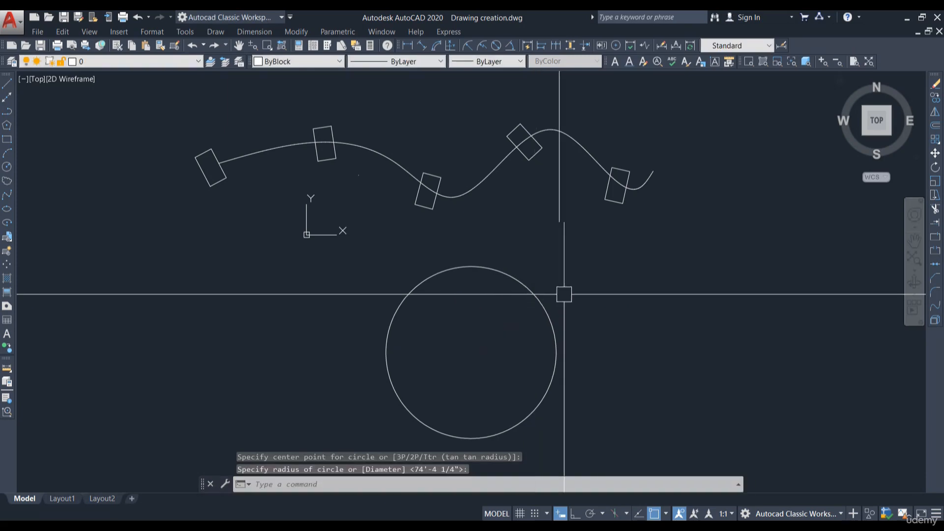
pyautogui.click(7, 139)
pyautogui.click(316, 301)
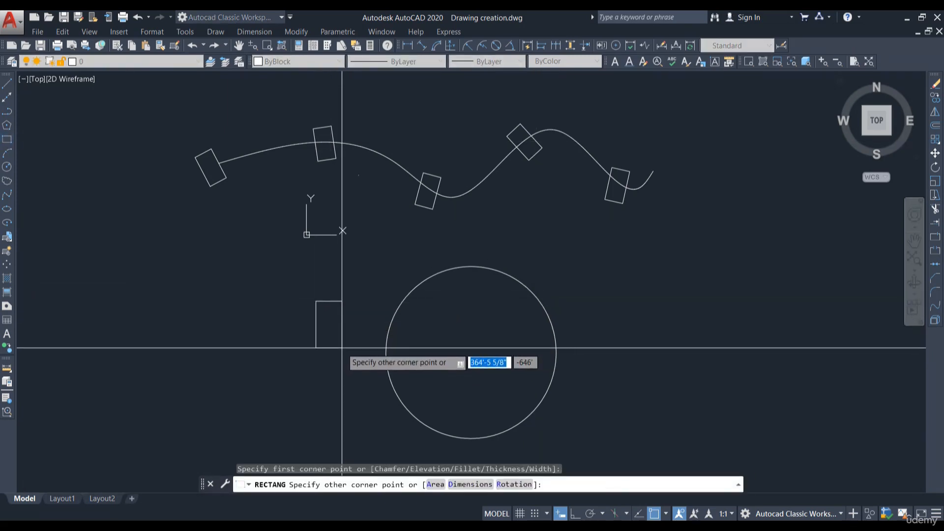
pyautogui.click(342, 349)
# Rotate the new rectangle freehand about its upper-right corner so its long sides slope down to the right
pyautogui.click(342, 329)
pyautogui.click(935, 167)
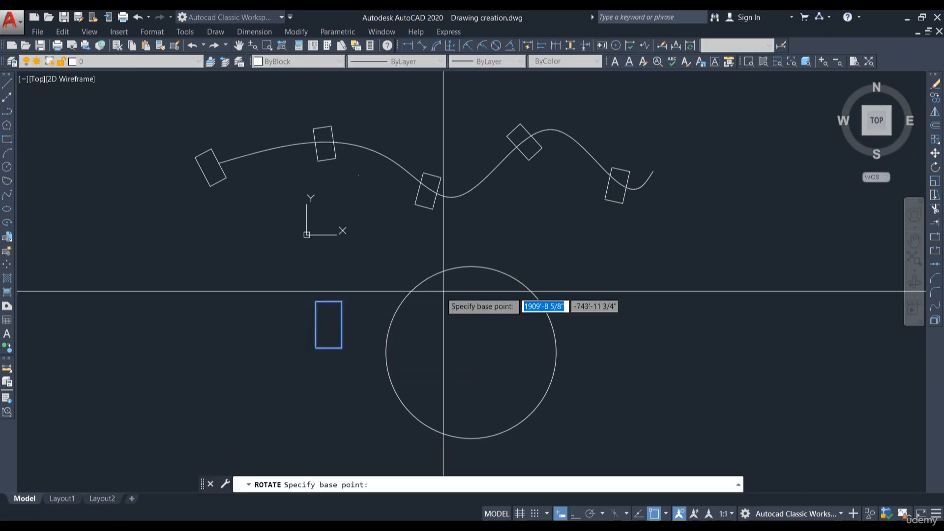
pyautogui.click(342, 301)
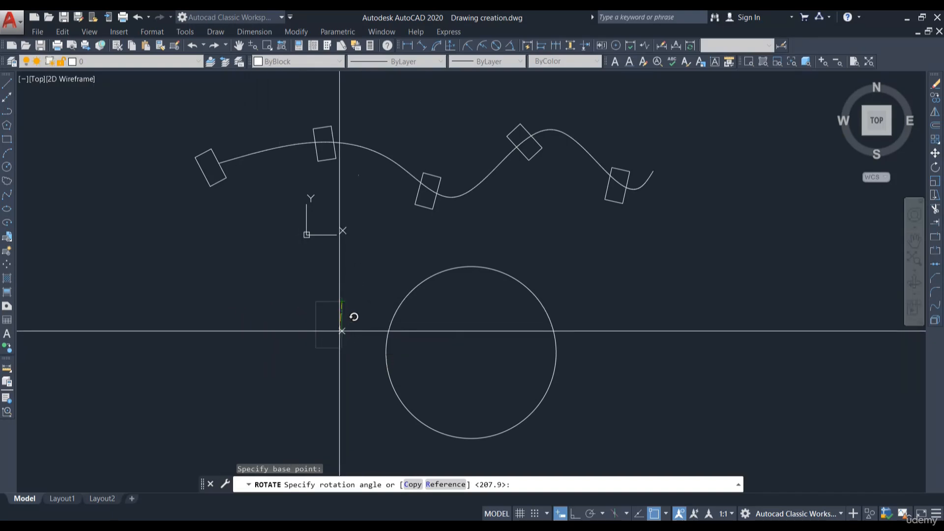
pyautogui.click(318, 337)
# Move the sloping rectangle by the midpoint of its upper long edge onto the upper-left part of the circle
pyautogui.click(321, 287)
pyautogui.write('m')
pyautogui.press('Return')
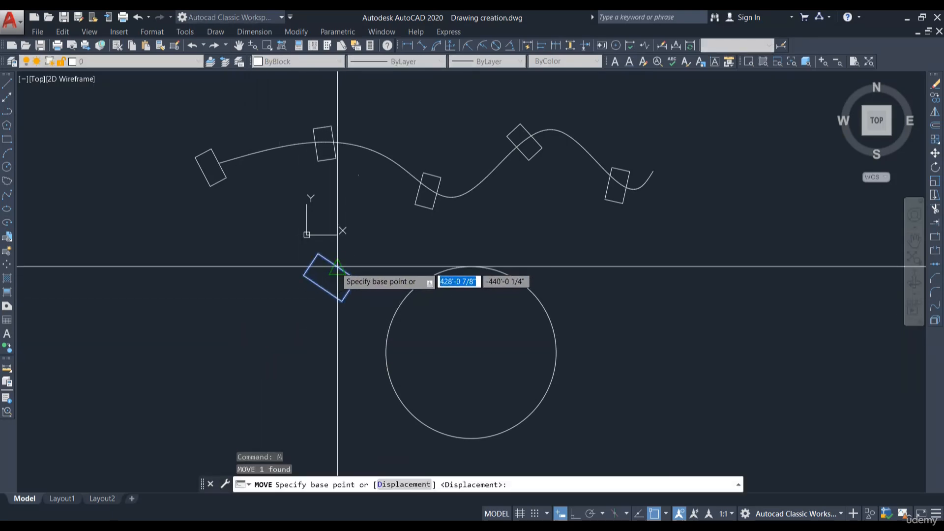
pyautogui.click(337, 266)
pyautogui.click(399, 307)
pyautogui.moveTo(644, 351); pyautogui.dragTo(604, 352, button='middle')
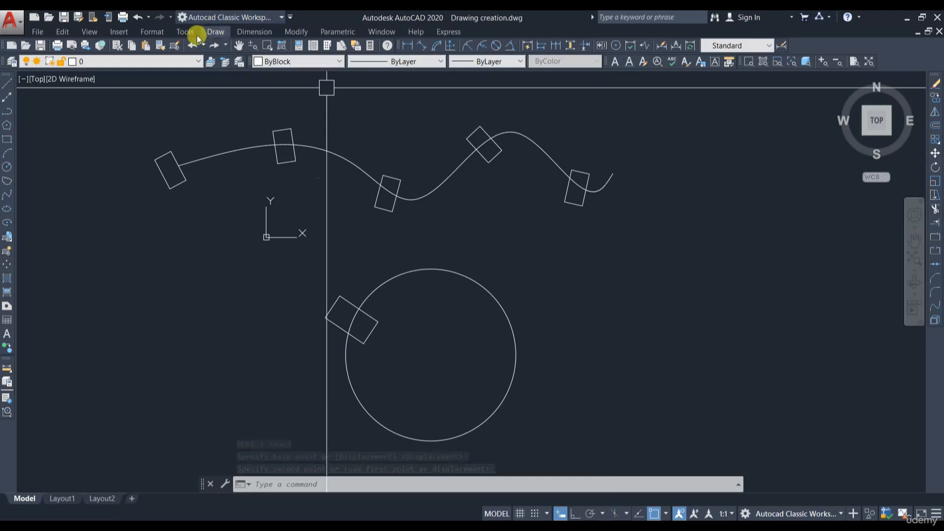
# Create a polar array of the sloping rectangle around the circle's center with the default six items
pyautogui.click(296, 31)
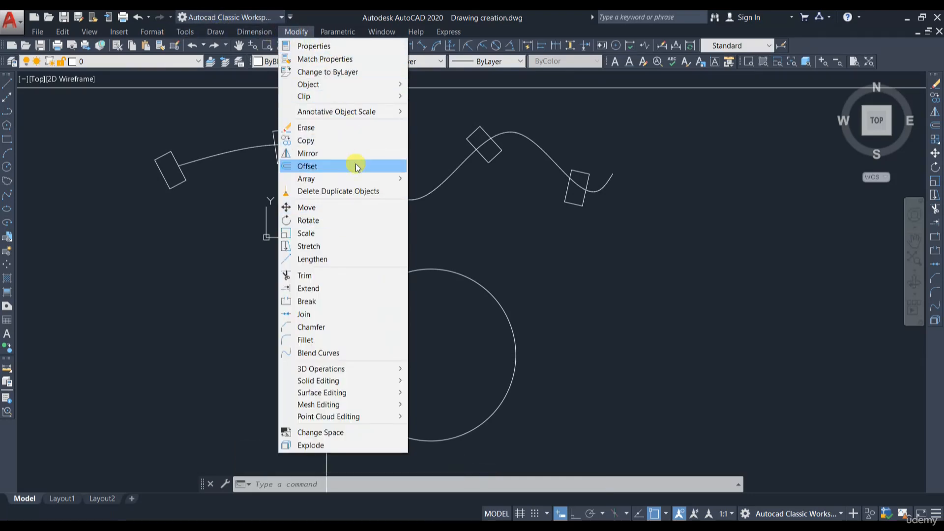
pyautogui.moveTo(373, 179)
pyautogui.click(416, 205)
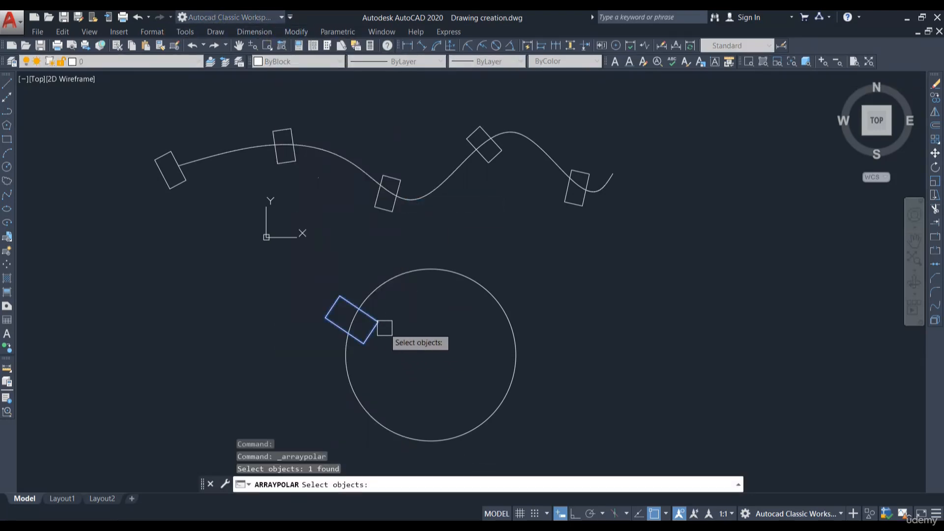
pyautogui.press('Return')
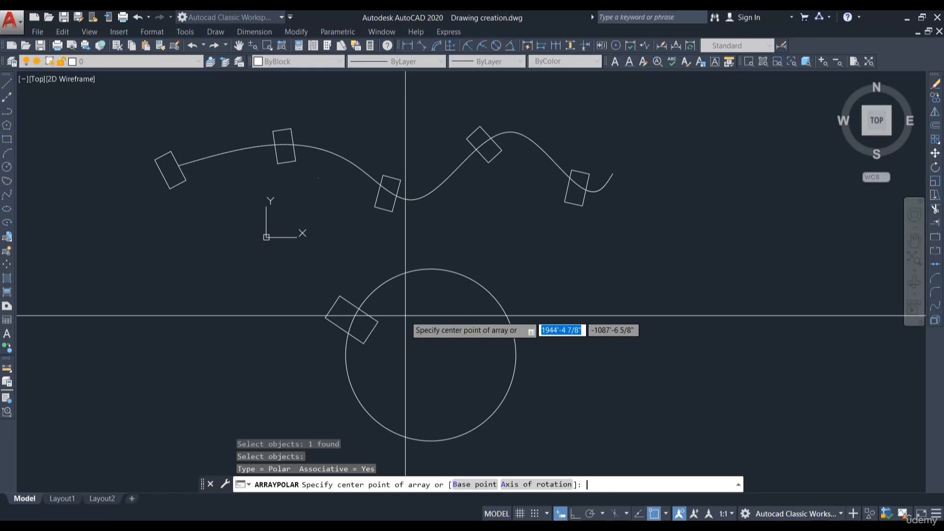
pyautogui.click(431, 354)
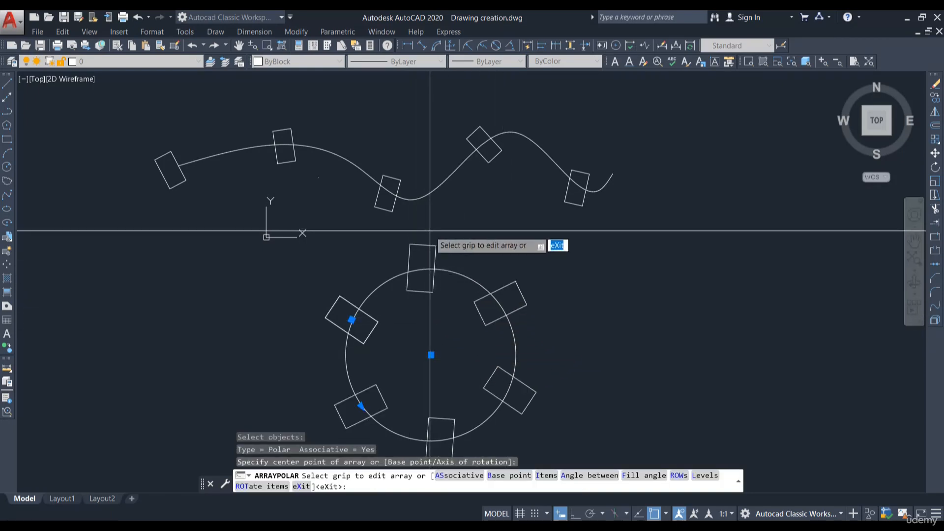
pyautogui.scroll(-3, 445, 244)
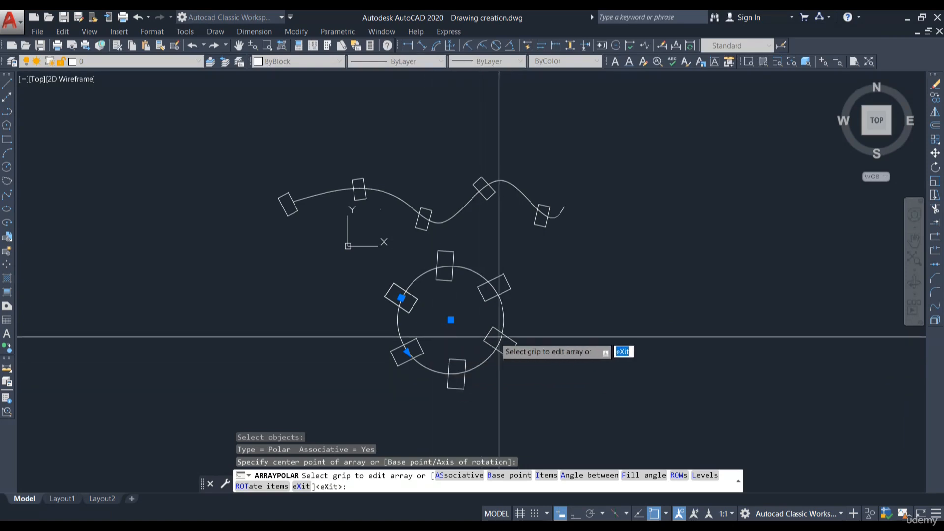
pyautogui.press('Return')
# Set the number of items in the polar array around the circle to 10
pyautogui.click(509, 275)
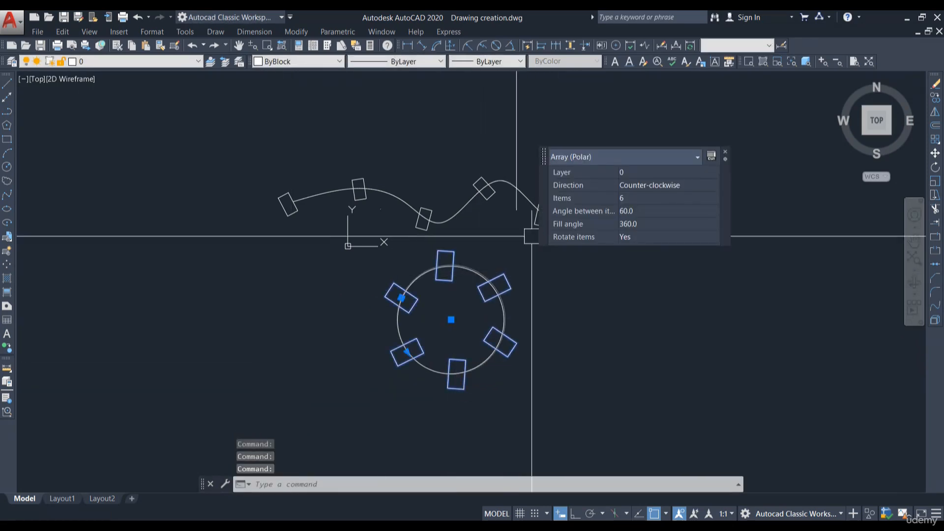
pyautogui.press('Escape')
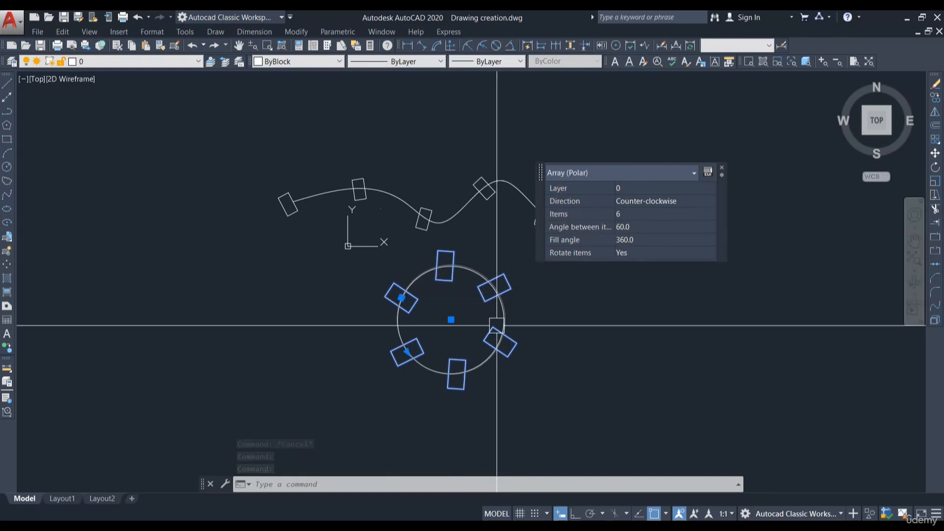
pyautogui.click(623, 214)
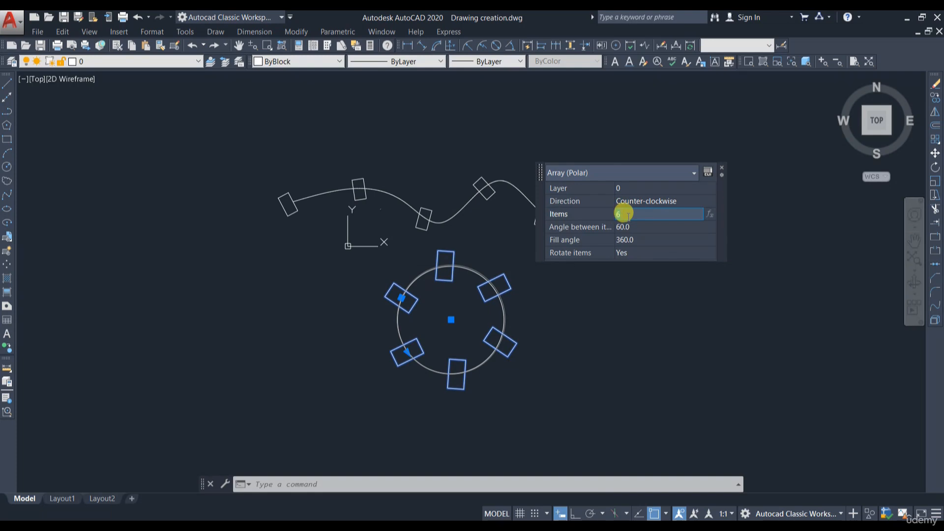
pyautogui.press('Tab')
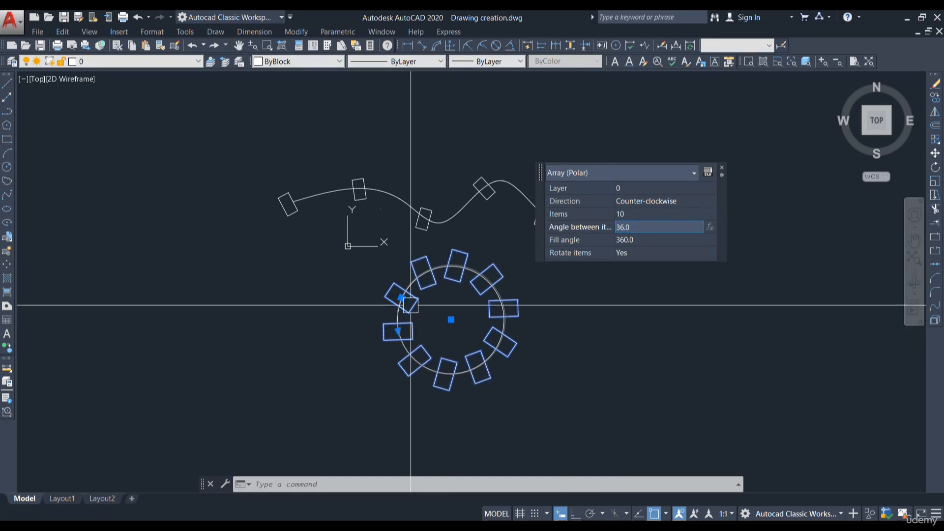
# Open the polar array's item count for editing
pyautogui.click(632, 212)
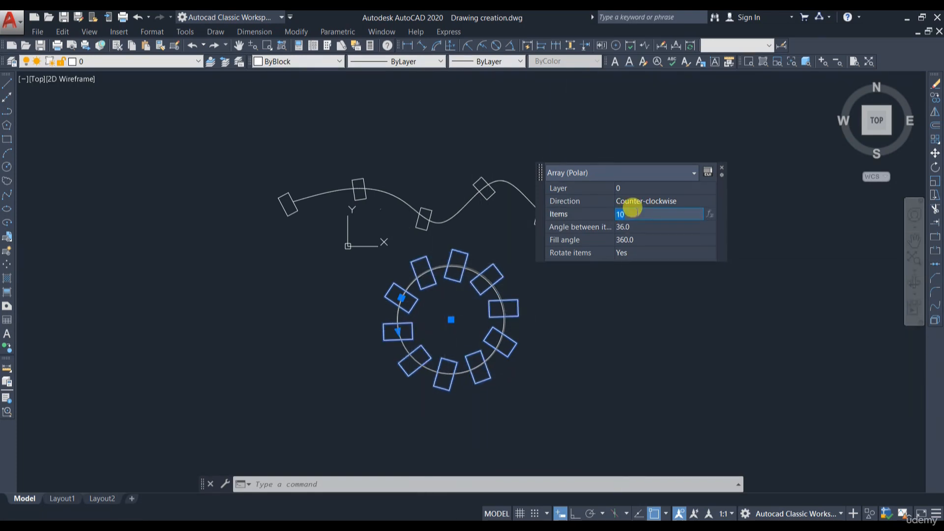